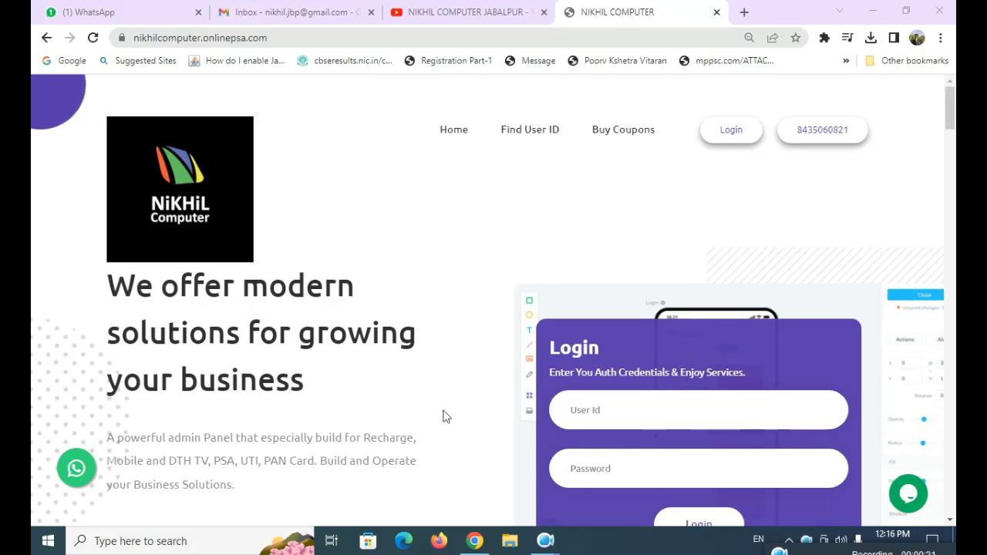
Step: Reload the portal's home page at nikhilcomputer.onlinepsa.com
scroll(443, 416, down, 3)
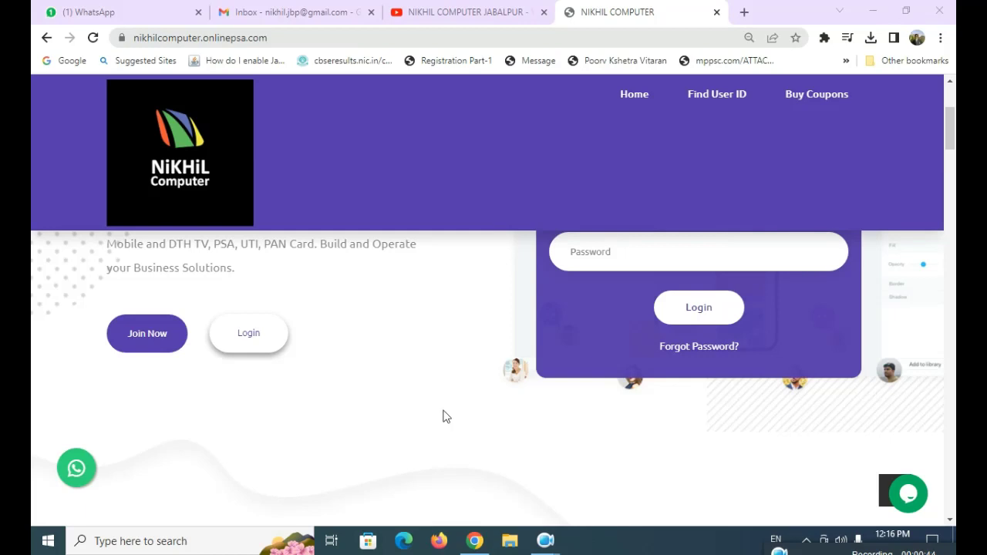
scroll(444, 416, up, 2)
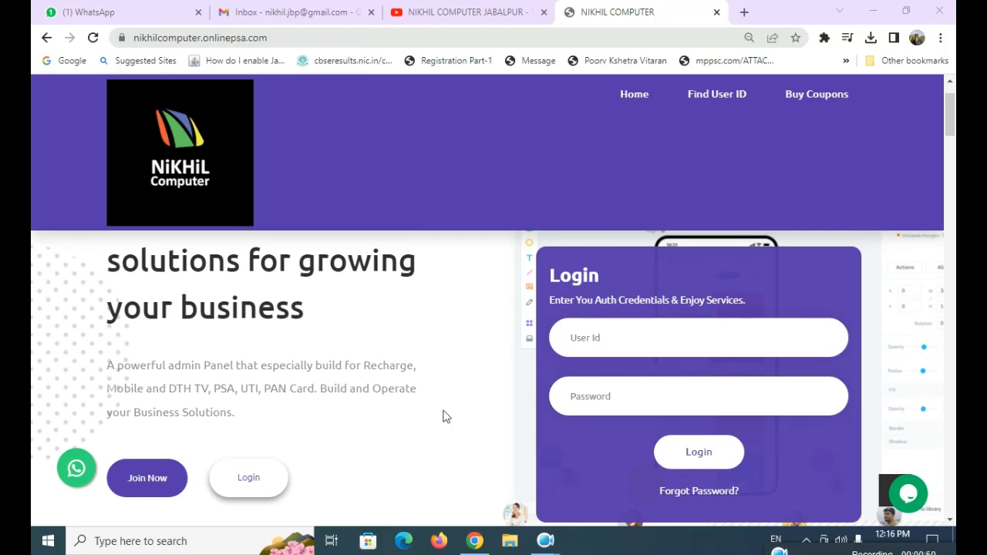
scroll(443, 416, up, 1)
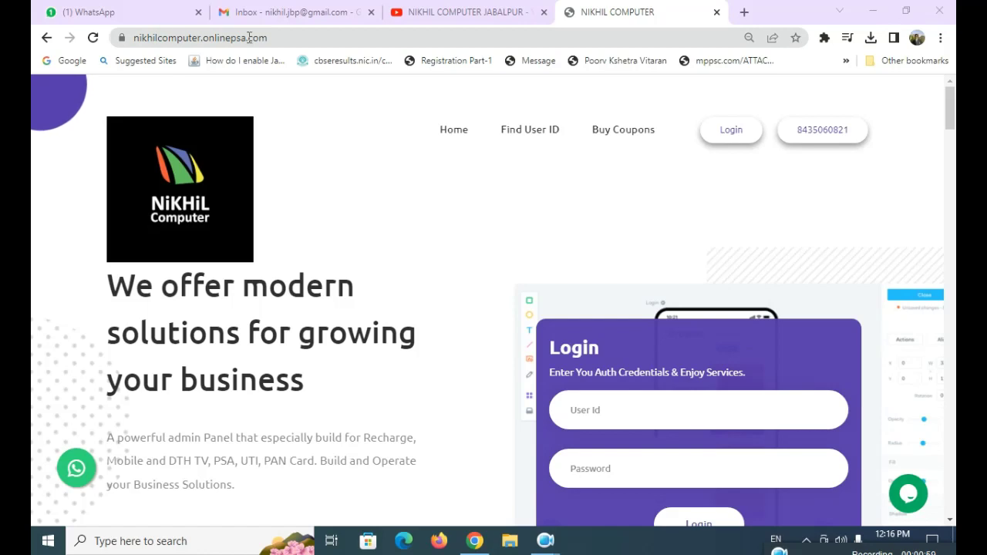
click(274, 37)
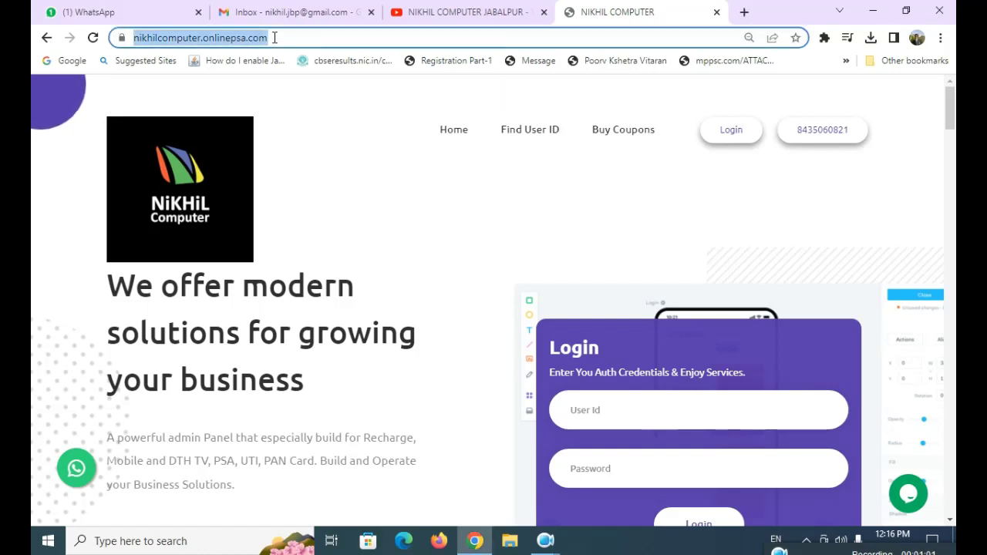
key(Return)
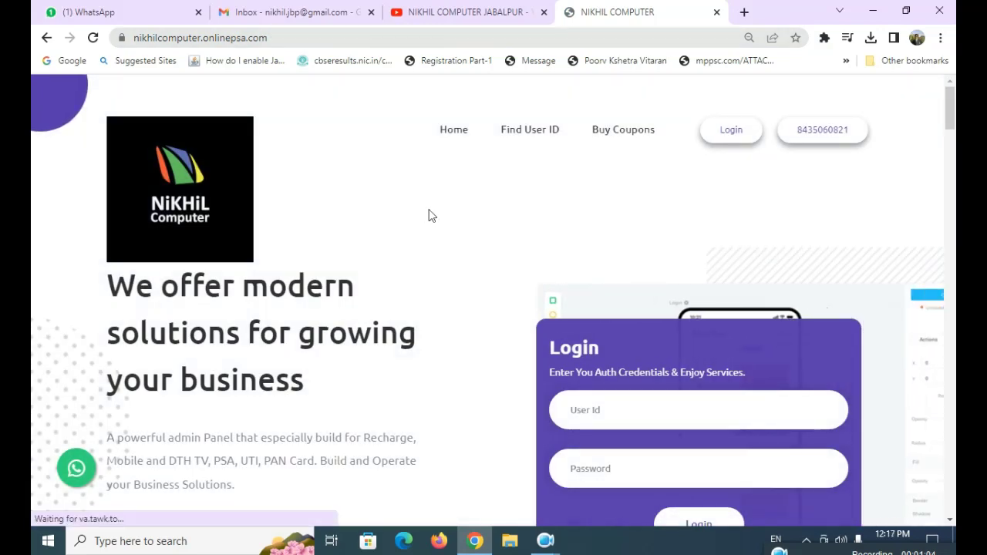
Step: Look through the home page's benefits, services, FAQ and footer sections, and return to the plan prices
scroll(457, 217, down, 10)
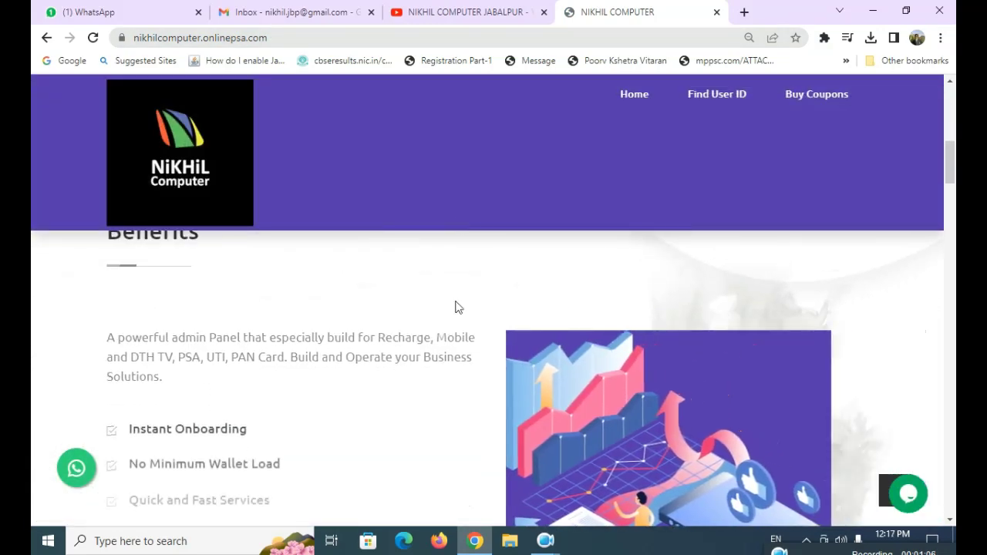
scroll(455, 308, down, 6)
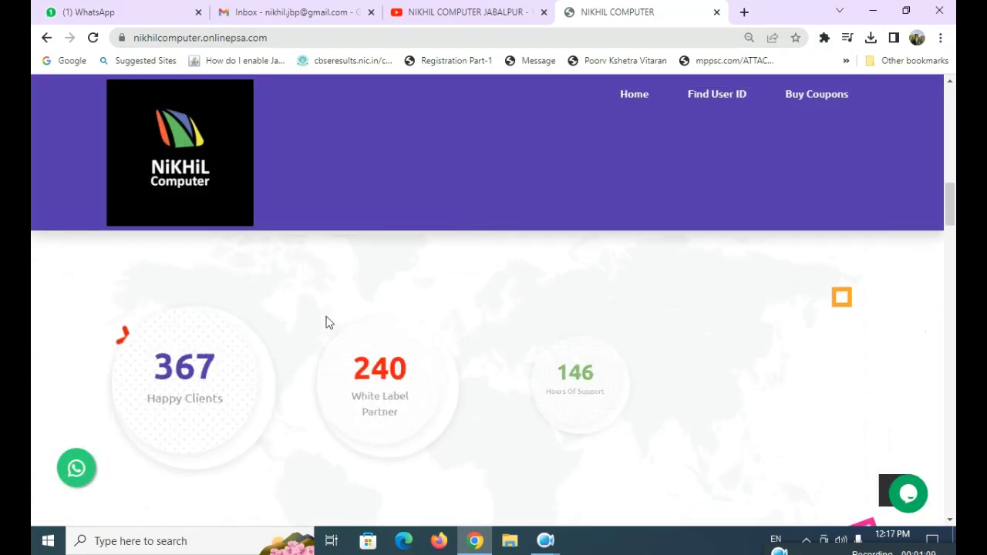
scroll(325, 323, down, 2)
scroll(327, 322, down, 4)
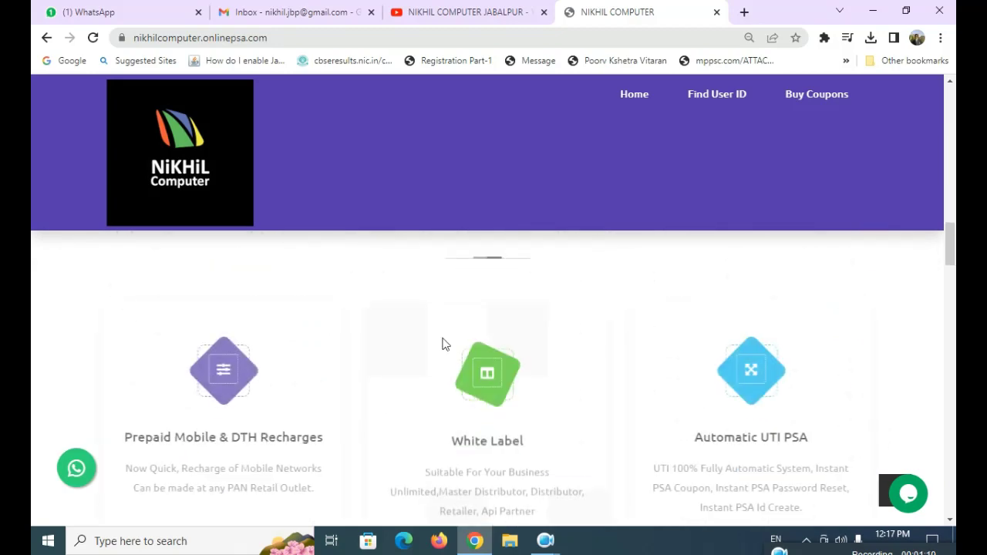
scroll(446, 344, down, 5)
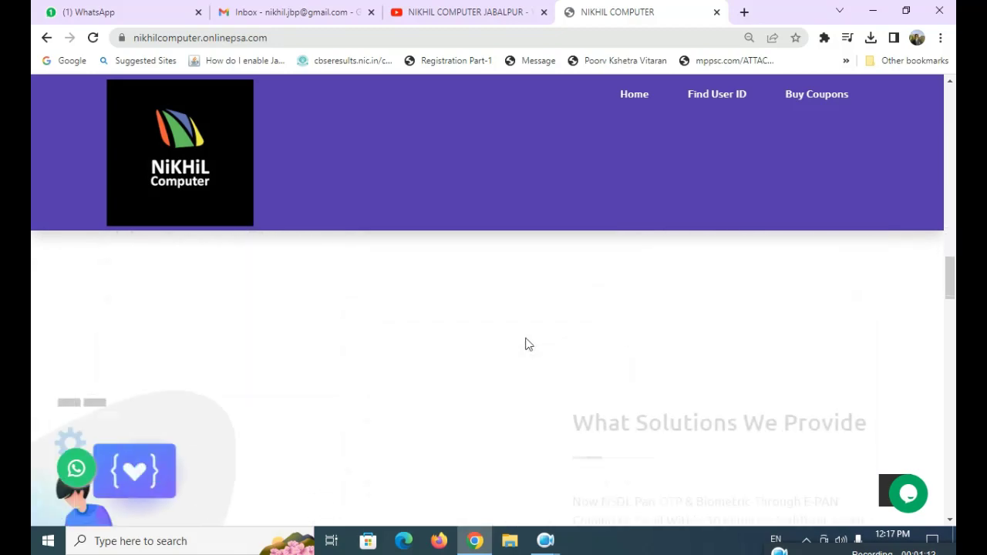
scroll(529, 344, down, 7)
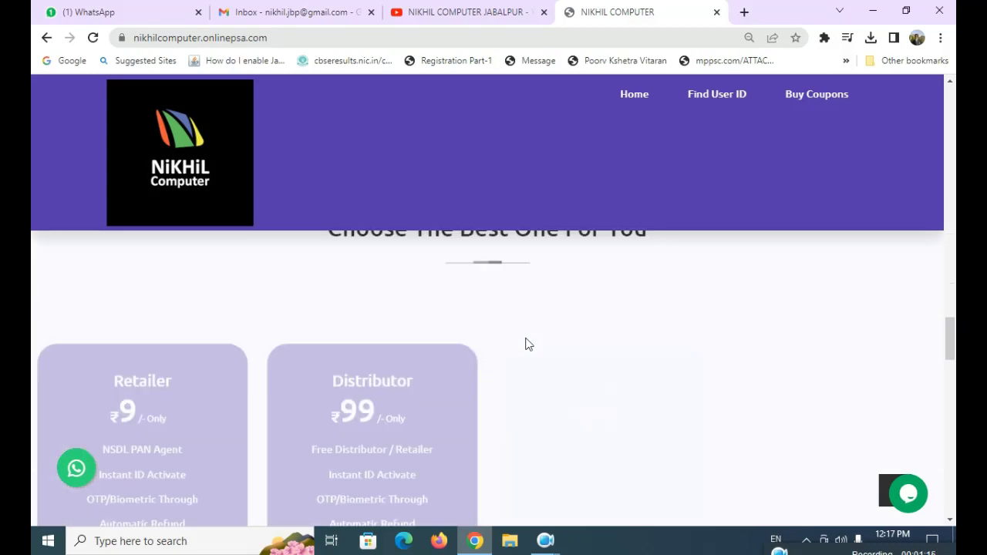
scroll(526, 343, down, 10)
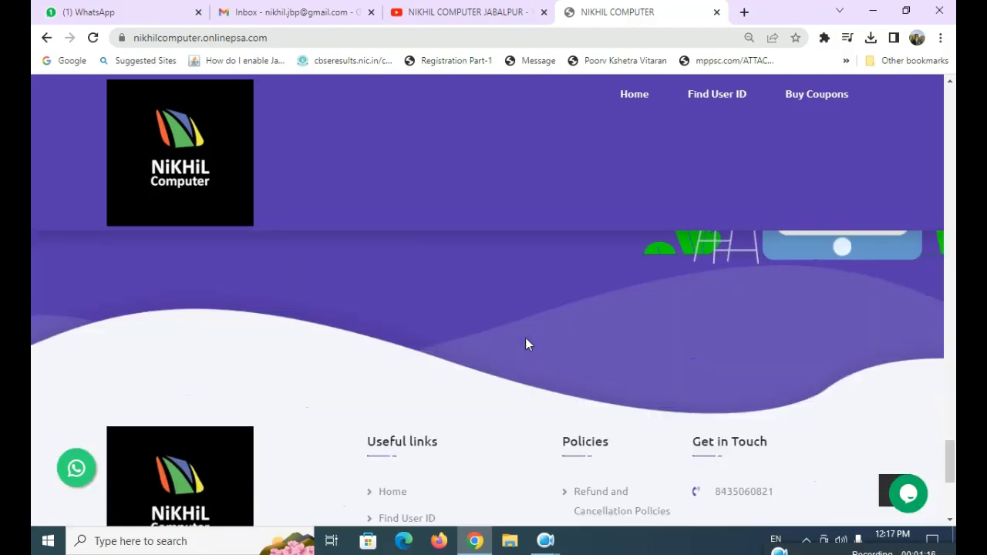
scroll(525, 344, down, 3)
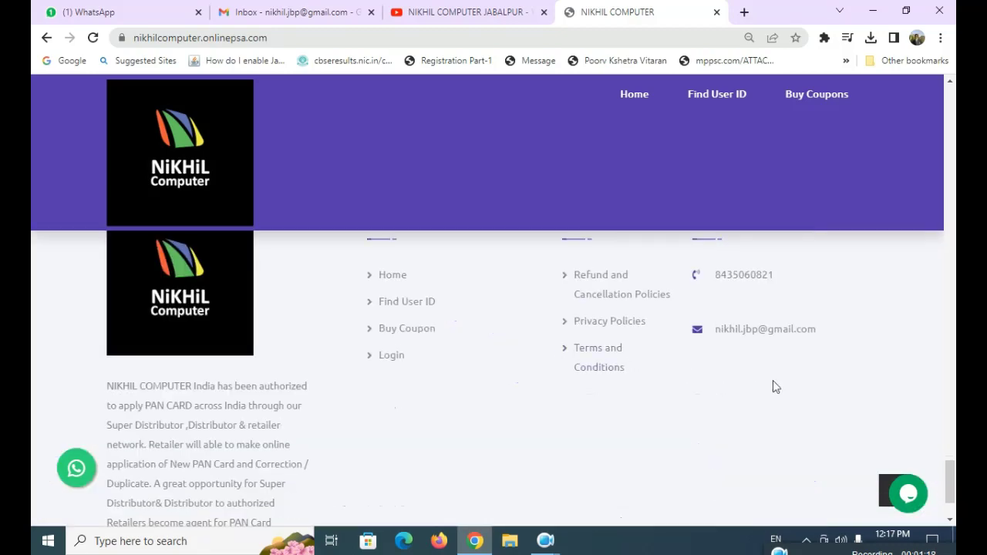
scroll(686, 373, up, 1)
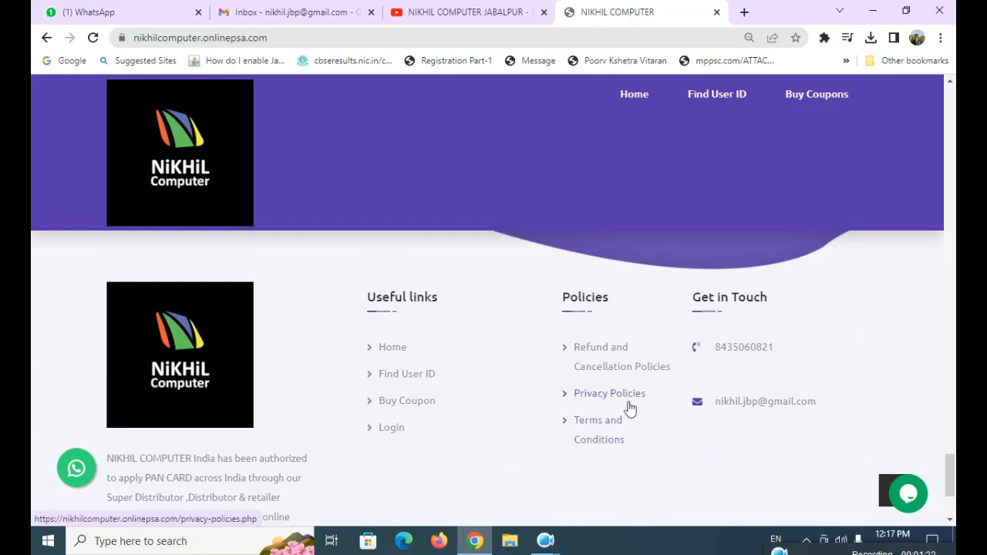
scroll(630, 408, down, 3)
scroll(630, 409, up, 10)
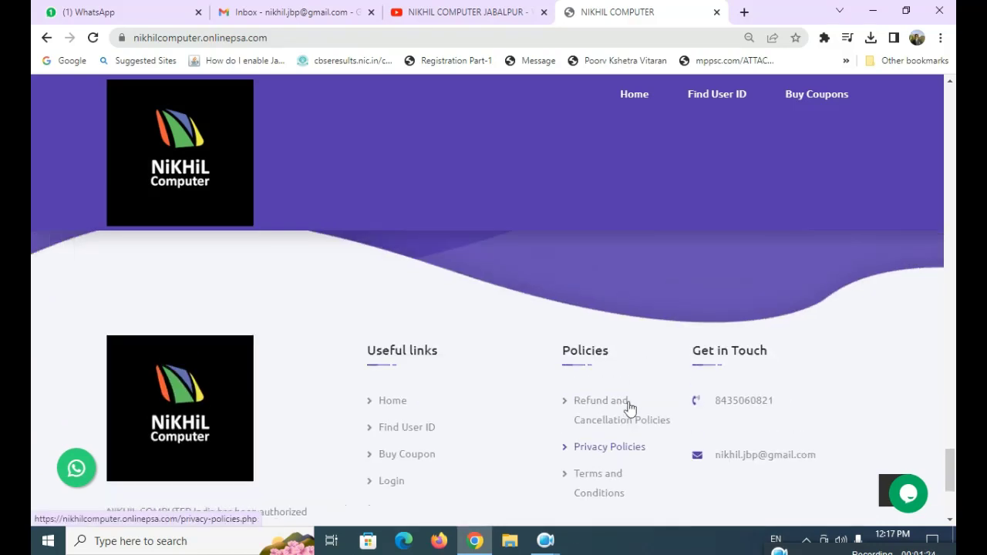
scroll(630, 408, up, 7)
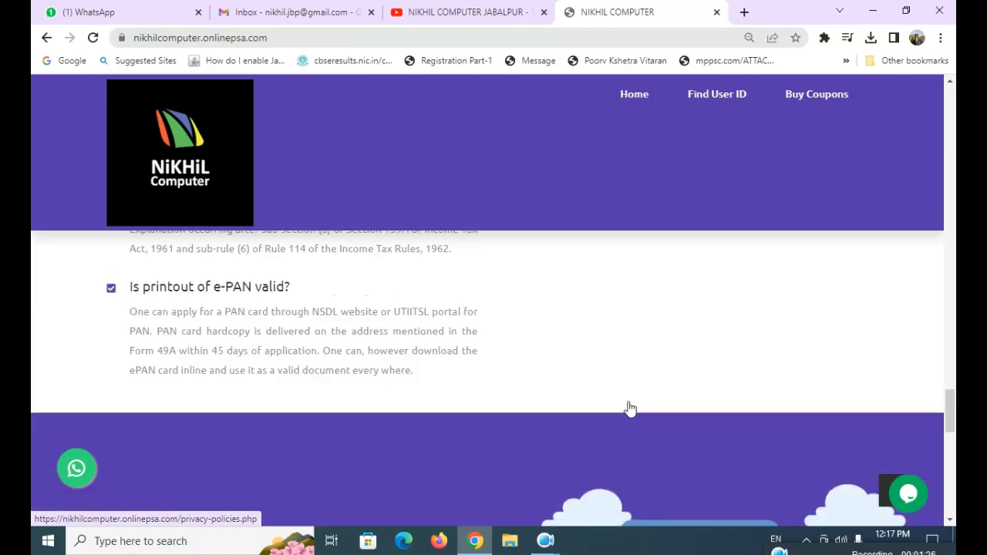
scroll(626, 406, up, 3)
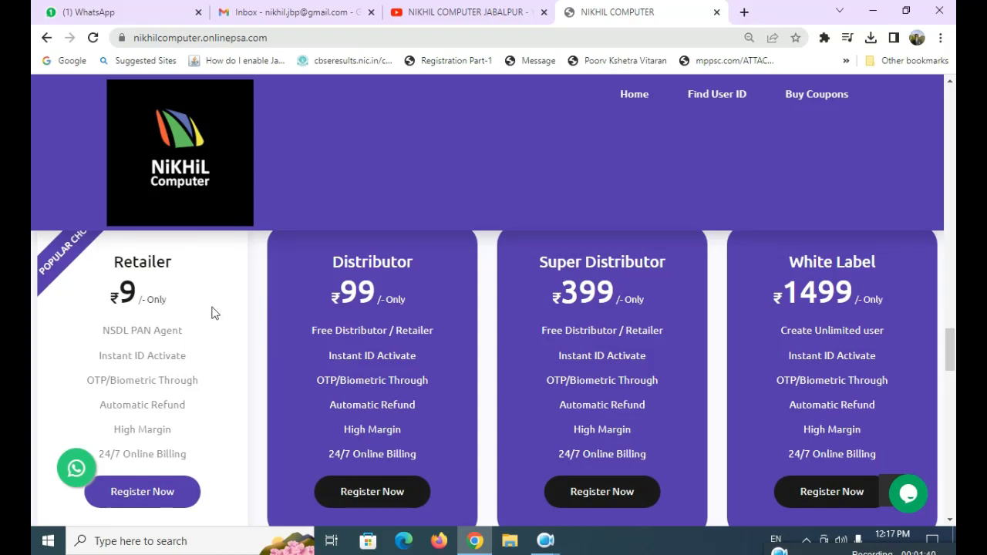
Step: Open the Retailer plan's registration form and review the available state and user type options
click(143, 492)
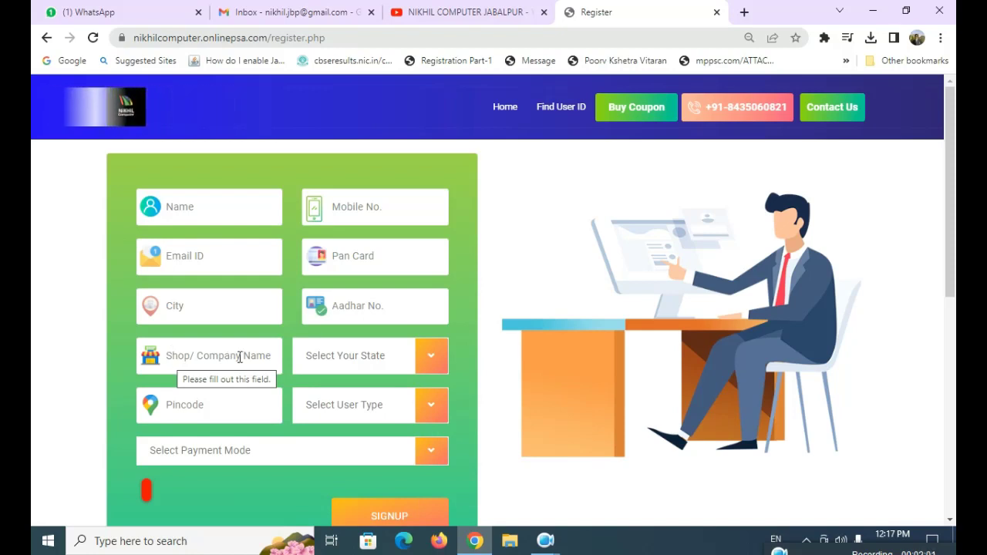
click(431, 361)
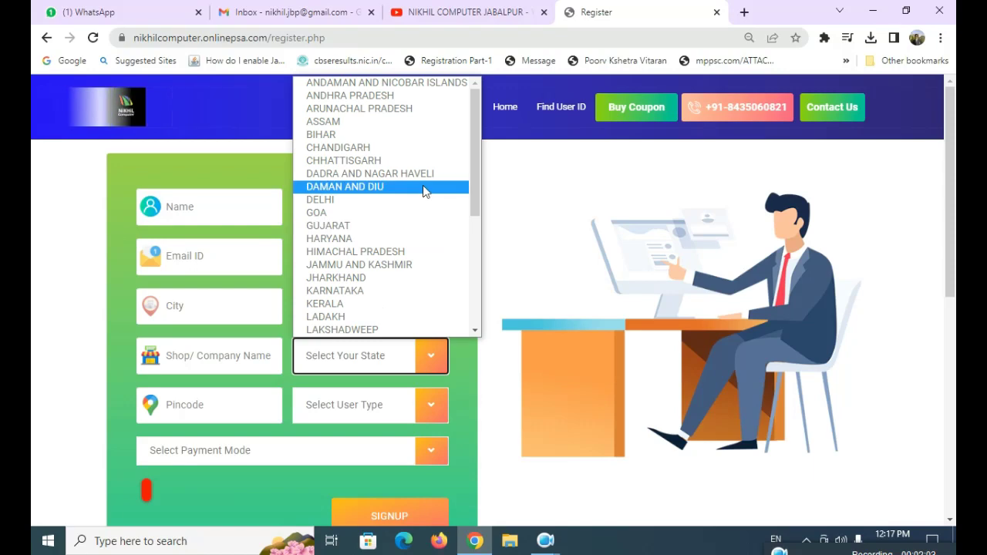
scroll(422, 191, down, 3)
scroll(423, 191, up, 5)
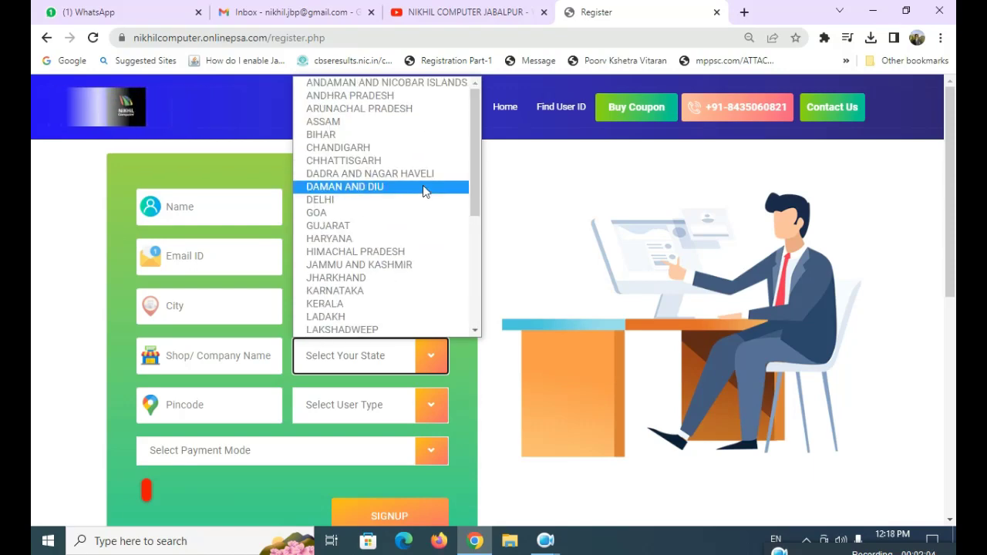
scroll(401, 189, down, 4)
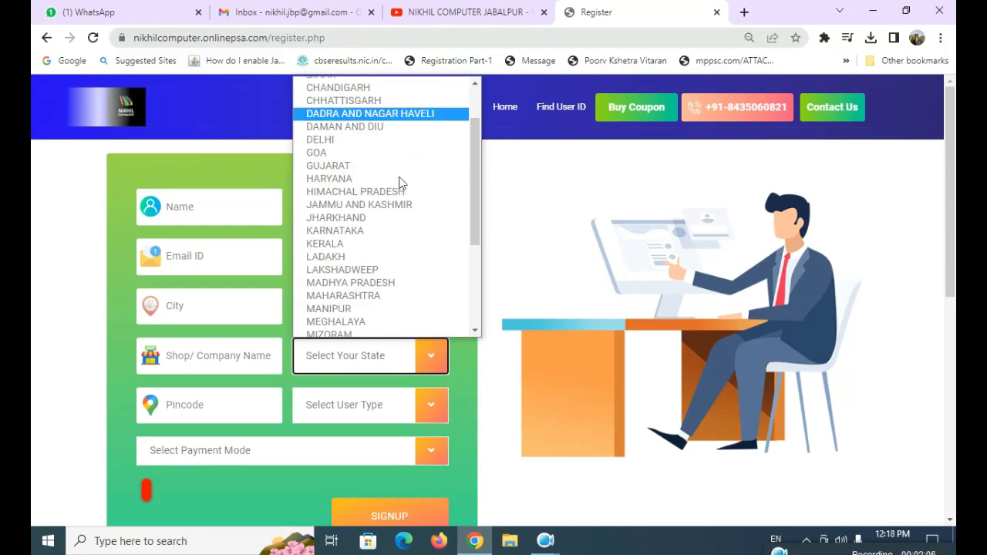
click(466, 371)
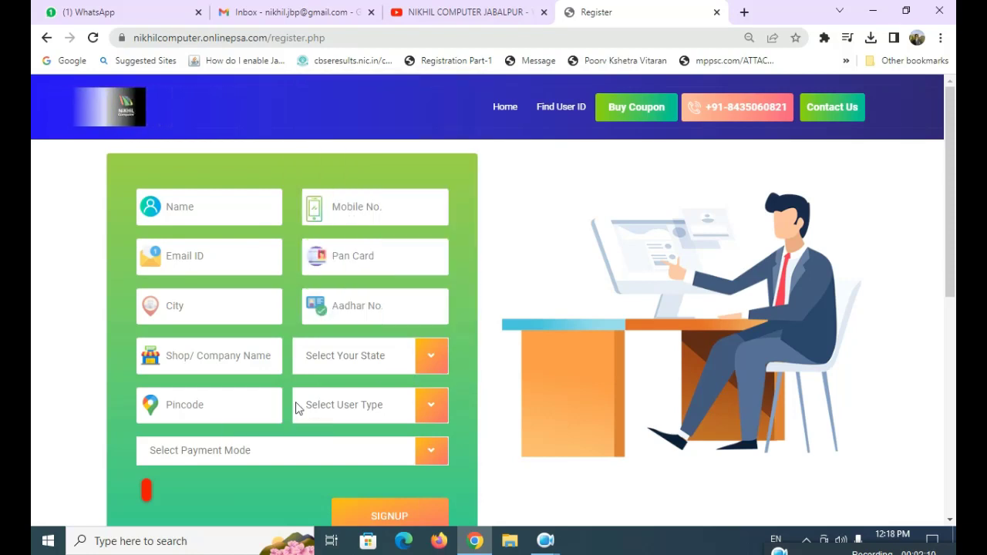
click(436, 406)
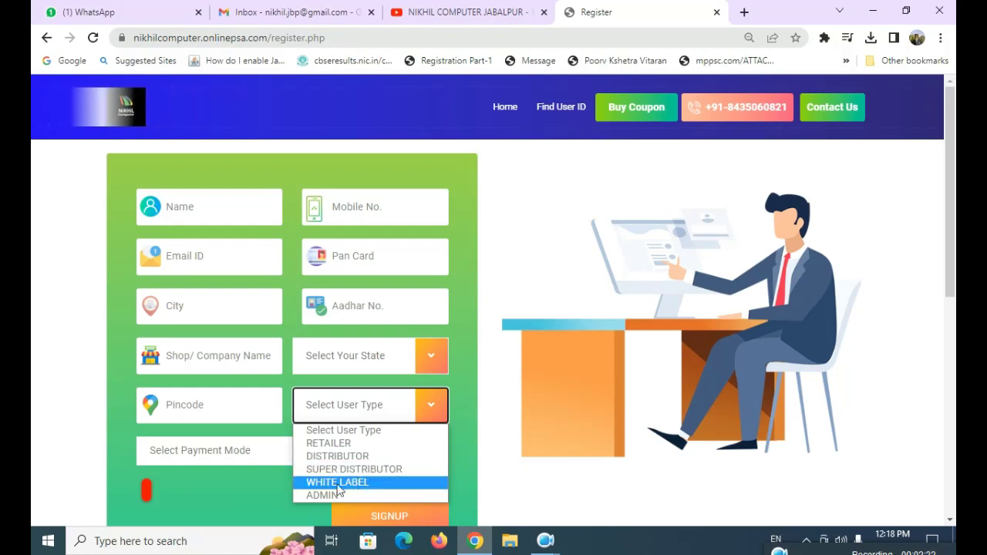
click(460, 472)
Step: Choose ONLINE PAYMENT as the payment mode and RETAILER as the user type to check the retailer fee
click(292, 458)
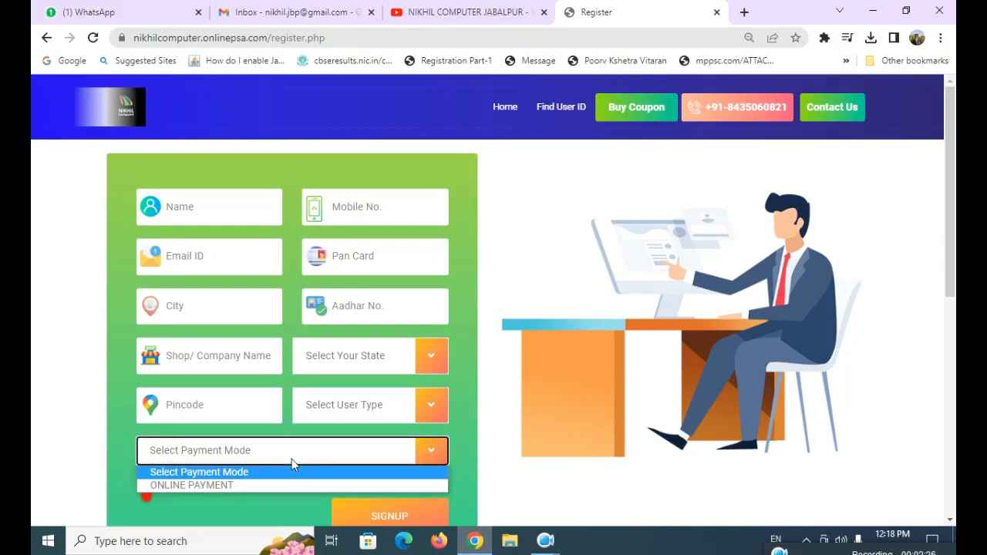
click(223, 488)
click(350, 406)
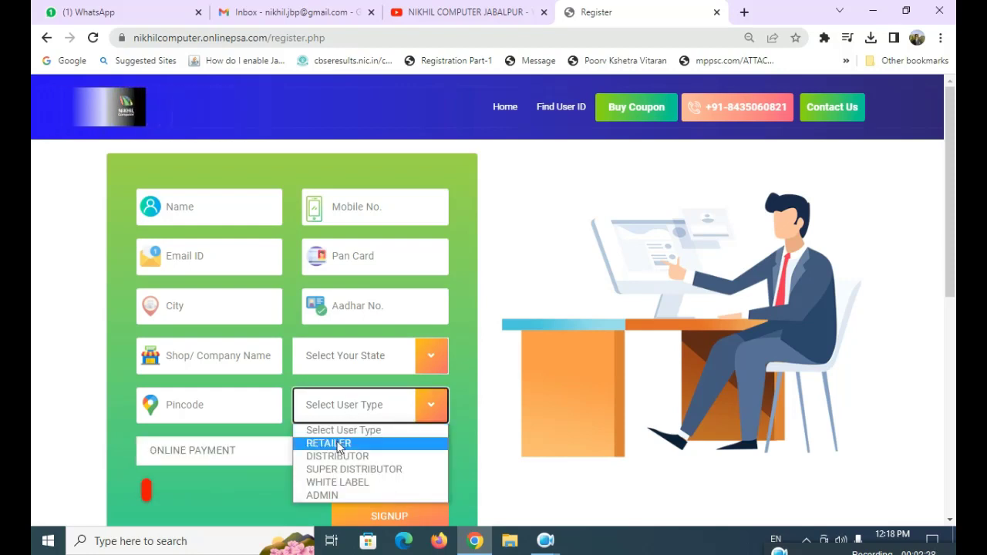
click(339, 441)
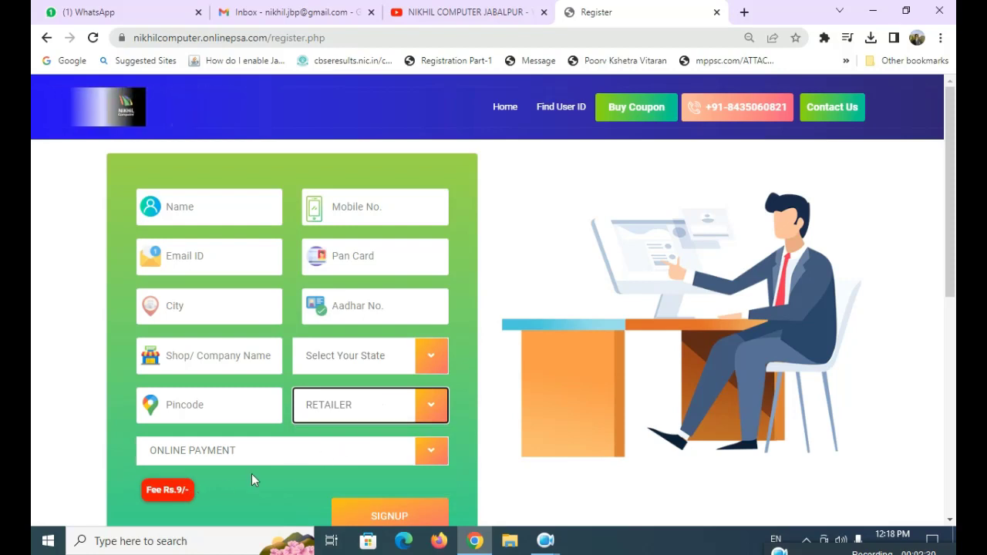
Step: Check the registration fees for DISTRIBUTOR, SUPER DISTRIBUTOR, WHITE LABEL and ADMIN, and set the user type back to RETAILER
click(355, 409)
click(342, 462)
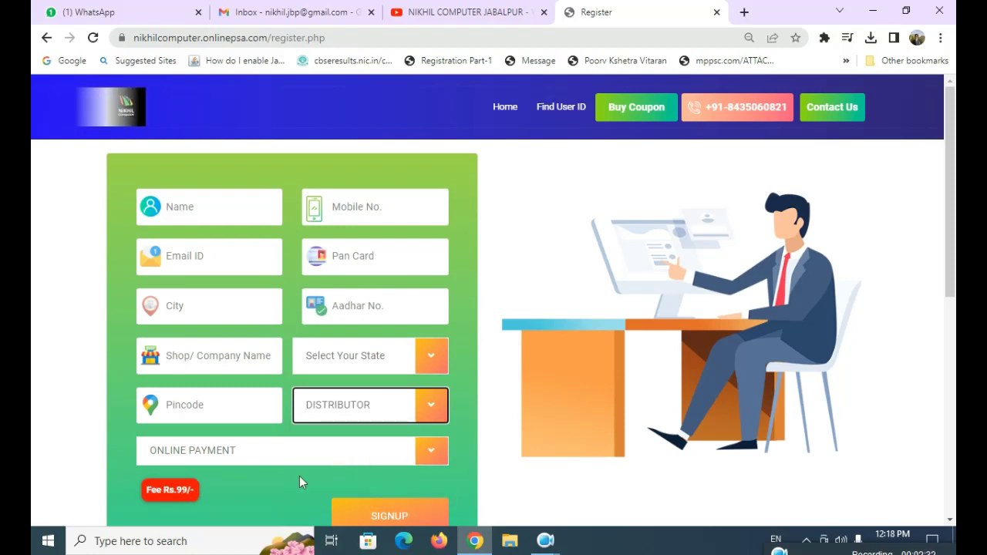
click(336, 409)
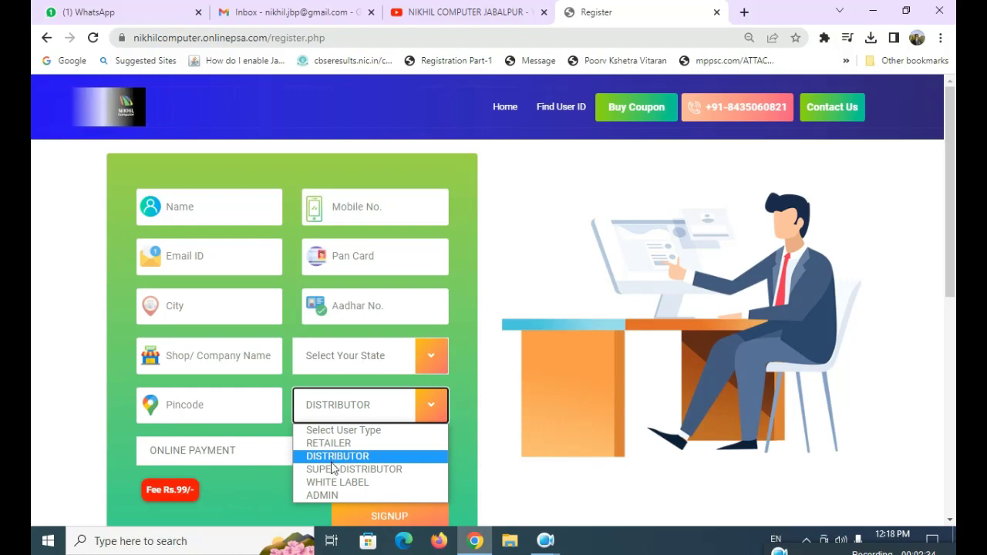
click(332, 468)
click(342, 415)
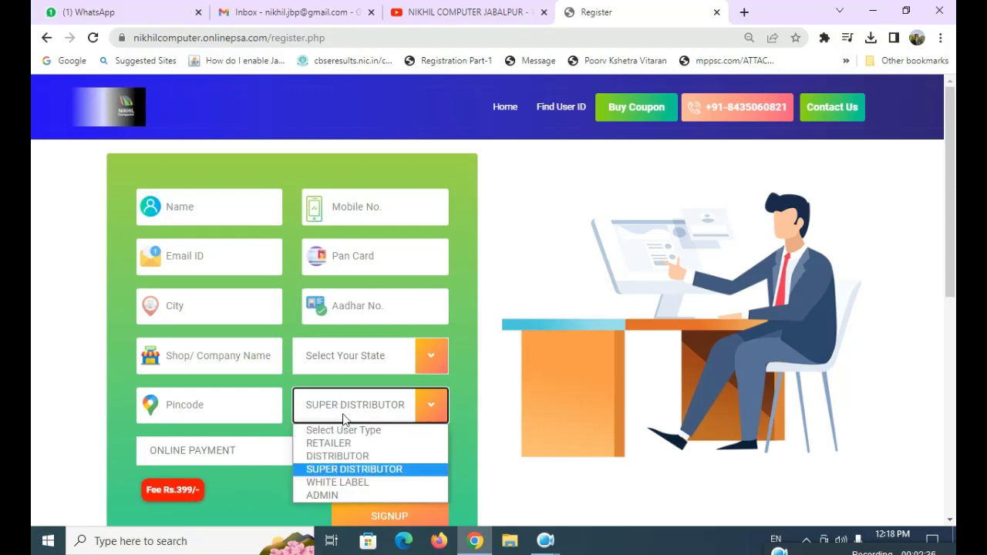
click(341, 484)
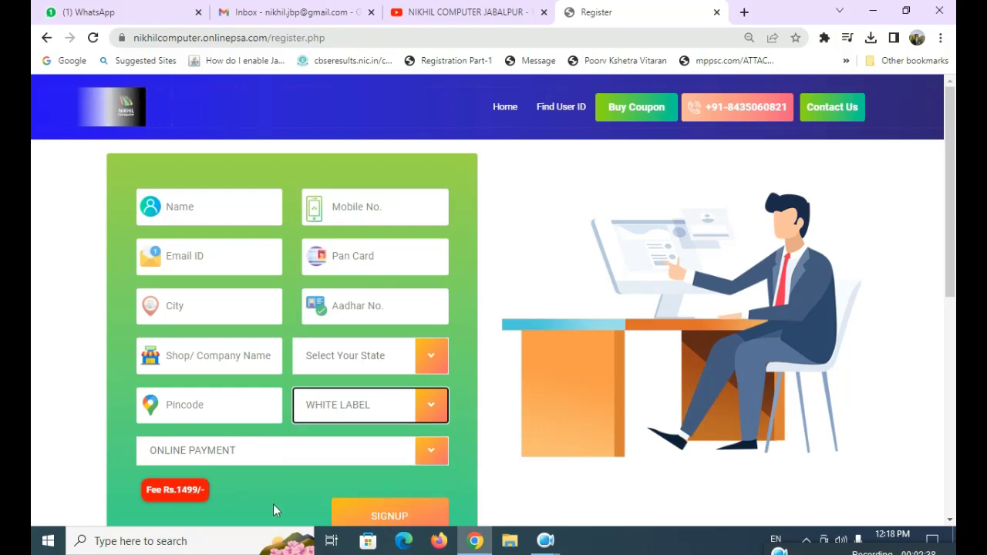
click(352, 413)
click(339, 495)
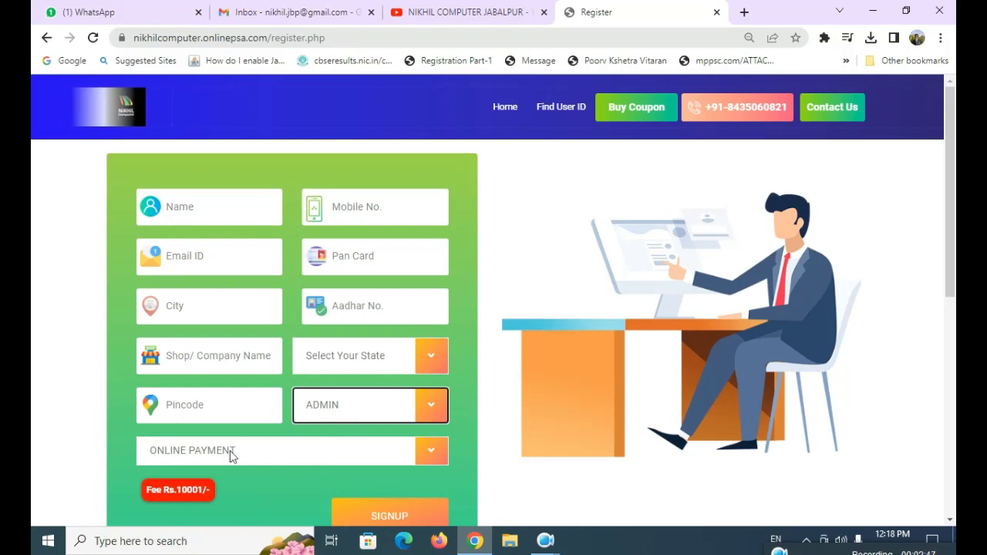
click(337, 410)
click(336, 444)
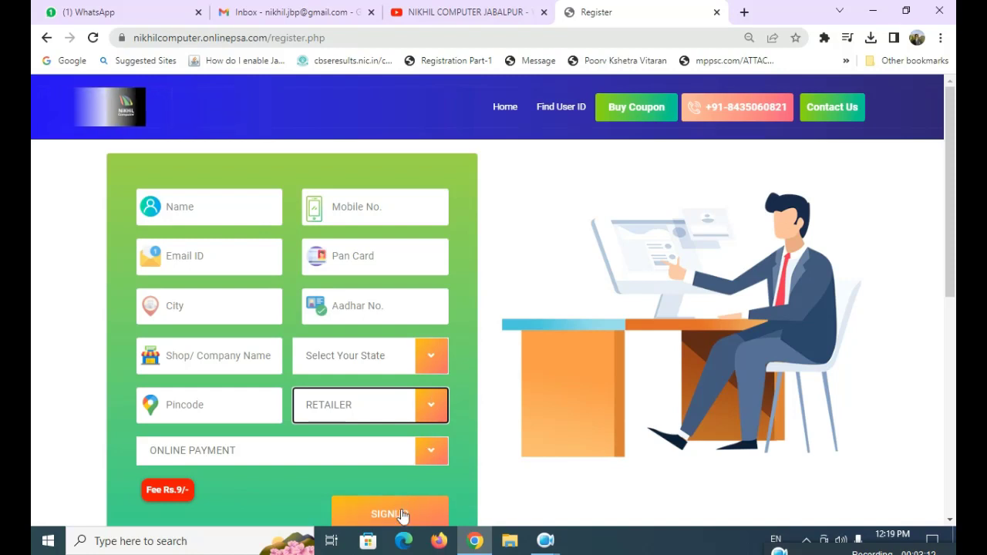
Step: Return to the portal's home page and try to log in with the retailer account's user ID
scroll(401, 518, up, 1)
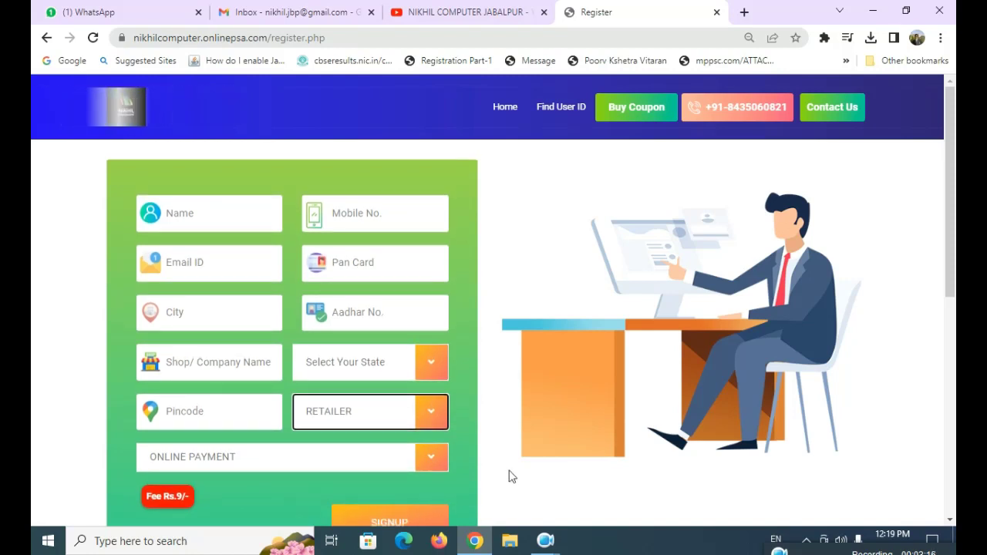
click(506, 108)
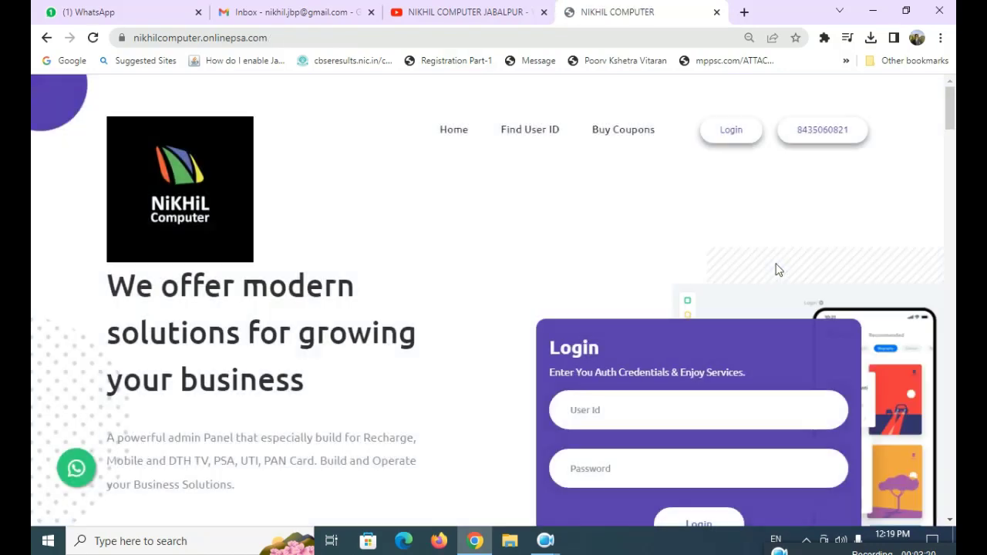
scroll(741, 293, down, 2)
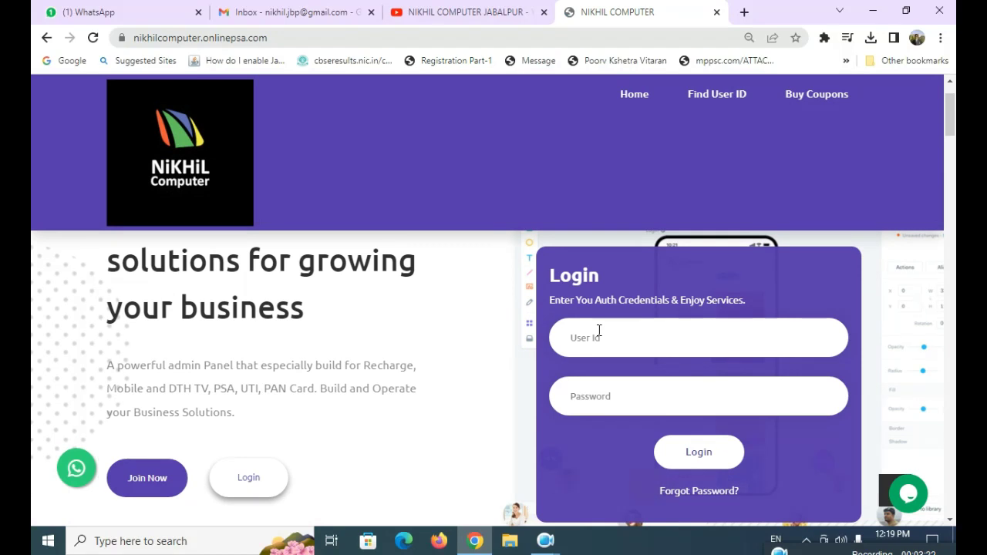
text(NEHAS3884)
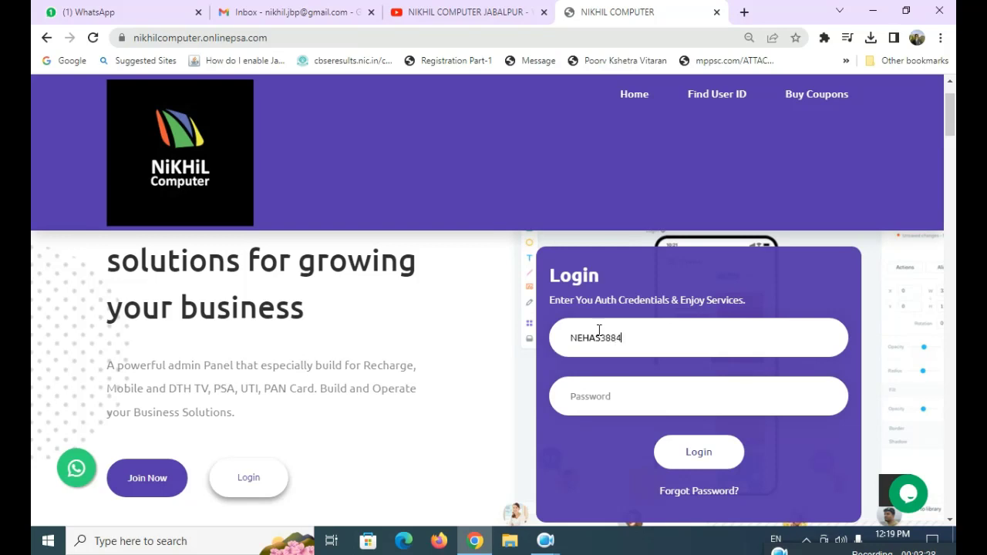
scroll(865, 392, down, 1)
scroll(865, 404, down, 2)
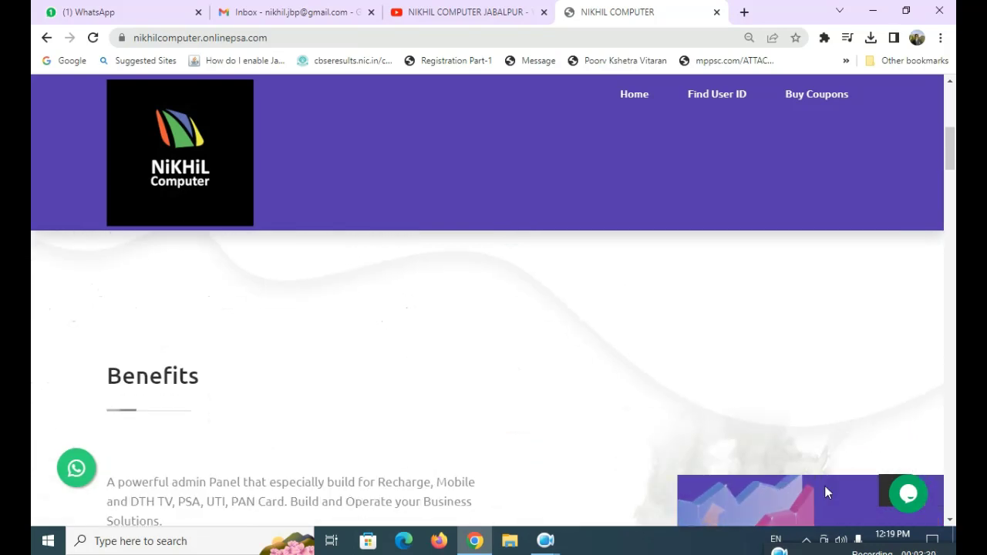
mouse_move(804, 510)
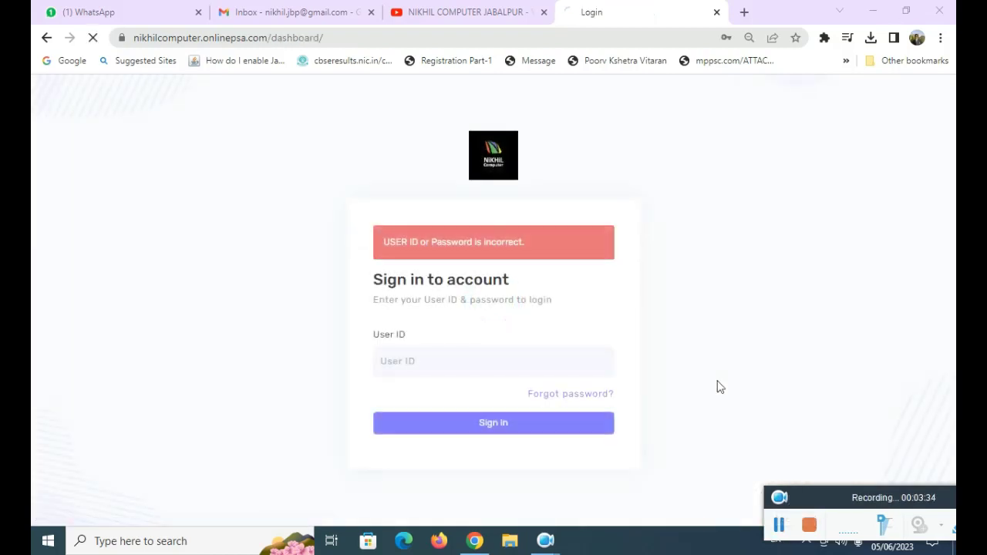
Step: Sign in to the retailer account with its user ID and account password
click(438, 316)
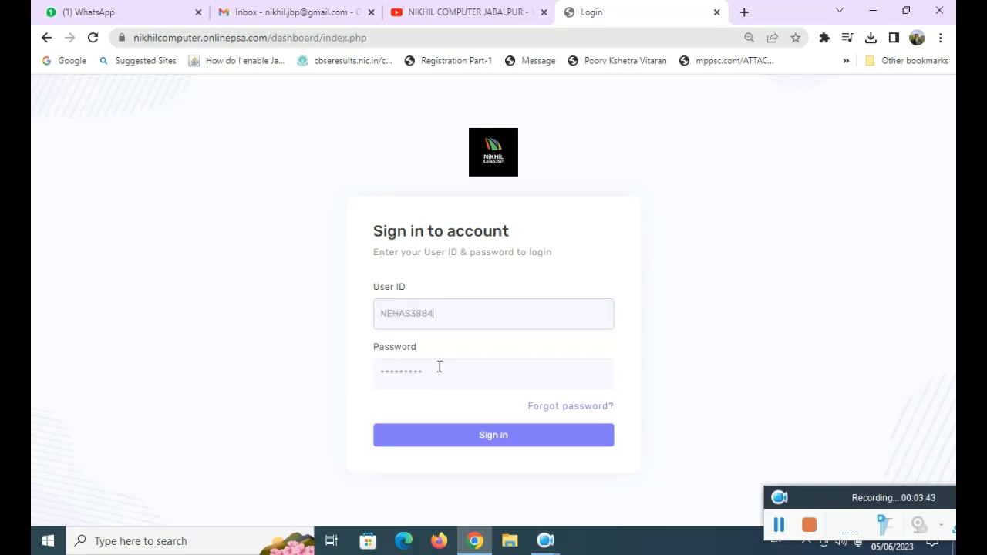
click(374, 376)
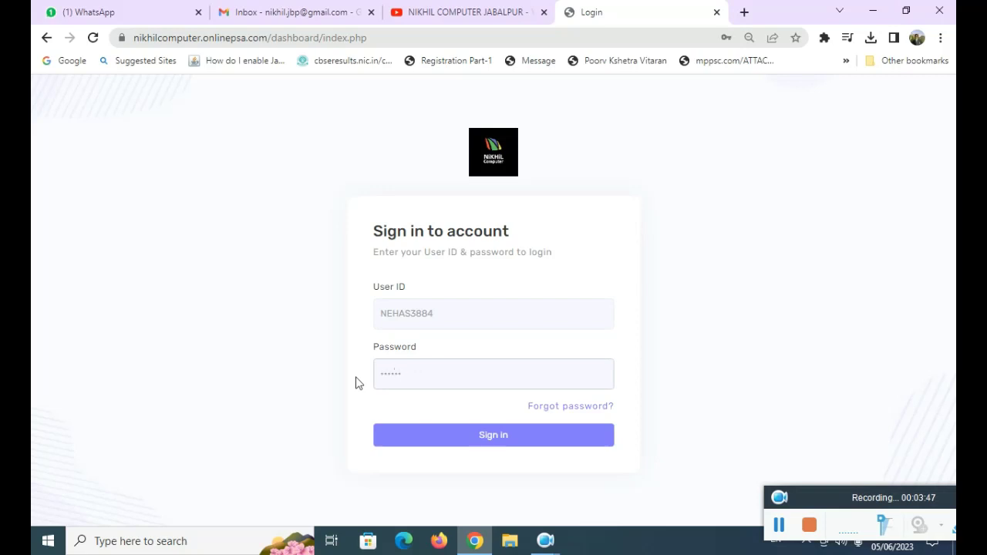
click(519, 425)
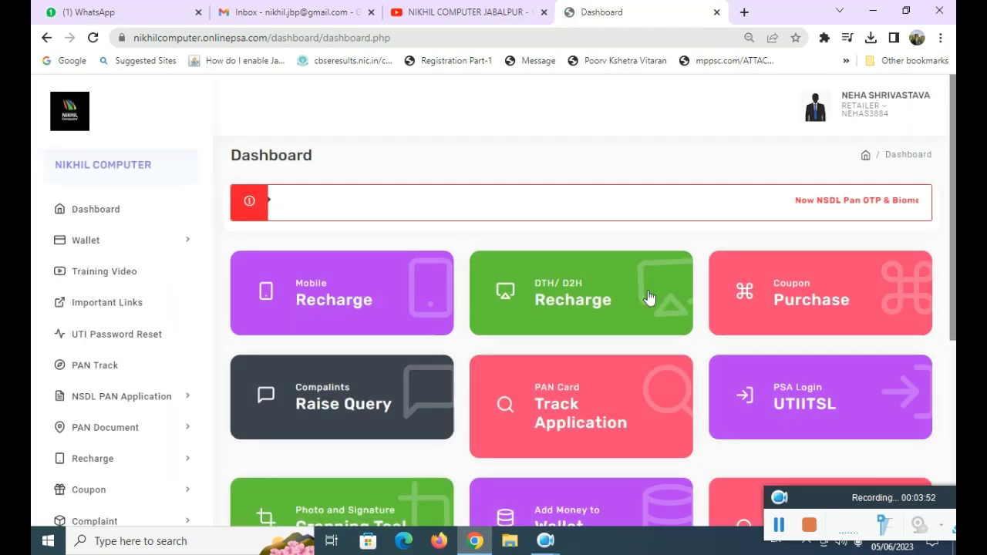
Step: Look through the dashboard's service and summary tiles, and open the page for adding money to the wallet
scroll(593, 286, down, 2)
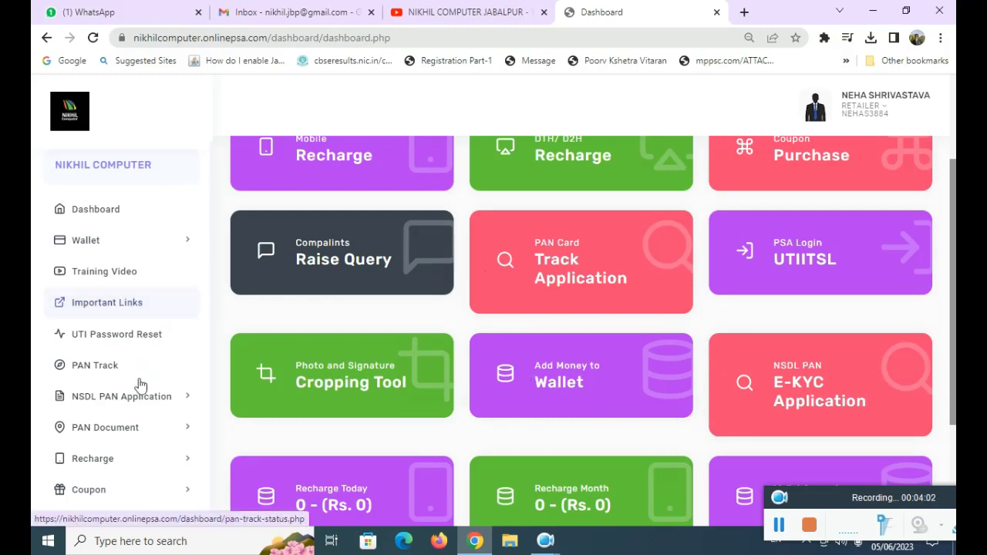
scroll(670, 377, down, 1)
scroll(571, 351, down, 2)
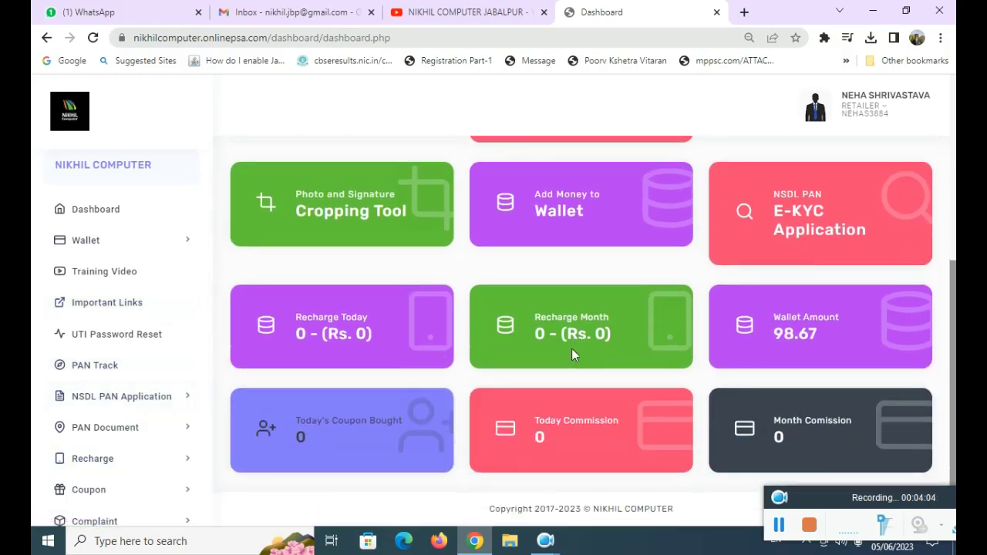
click(99, 250)
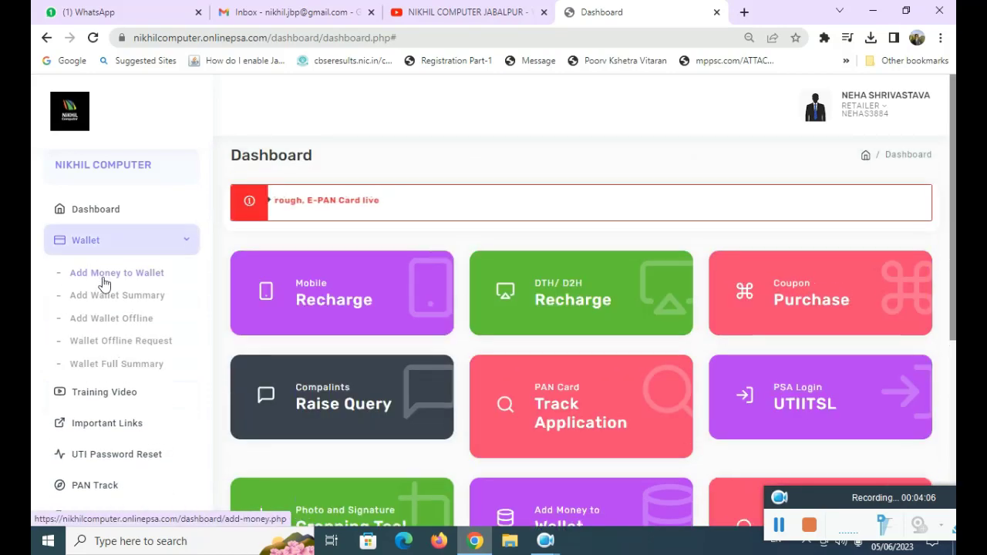
click(133, 271)
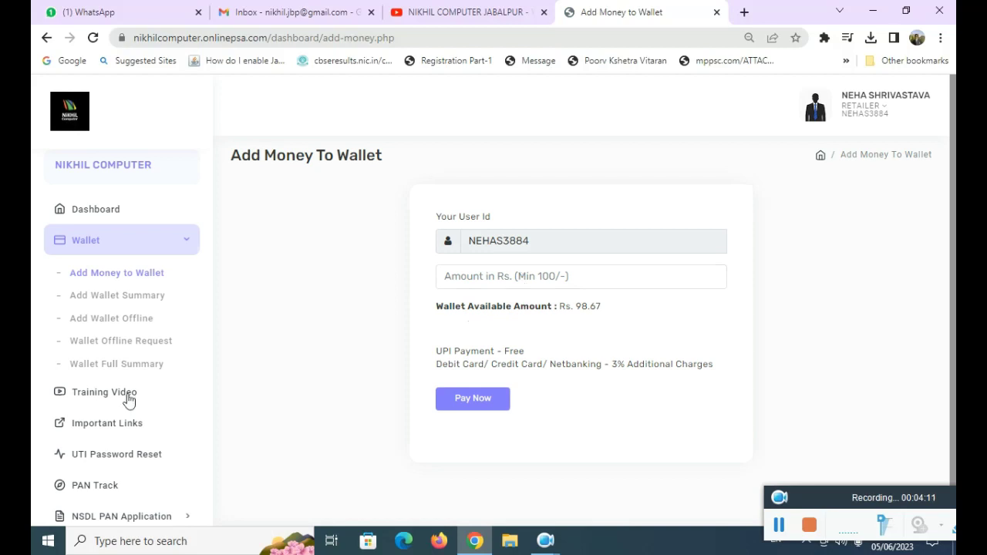
Step: Open the NSDL new PAN card application and try the Instant PAN Card and Scan Based PAN Card application modes
scroll(111, 344, down, 1)
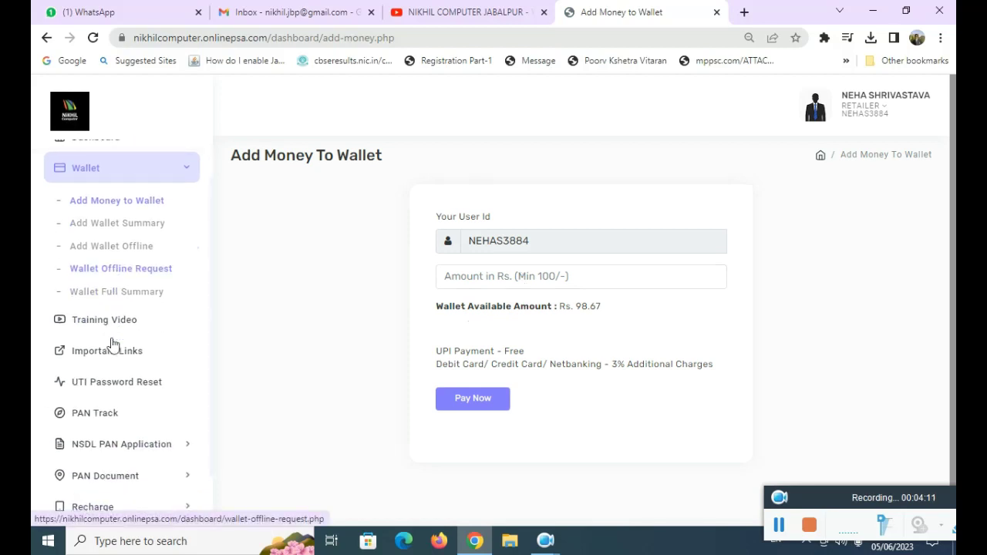
click(126, 447)
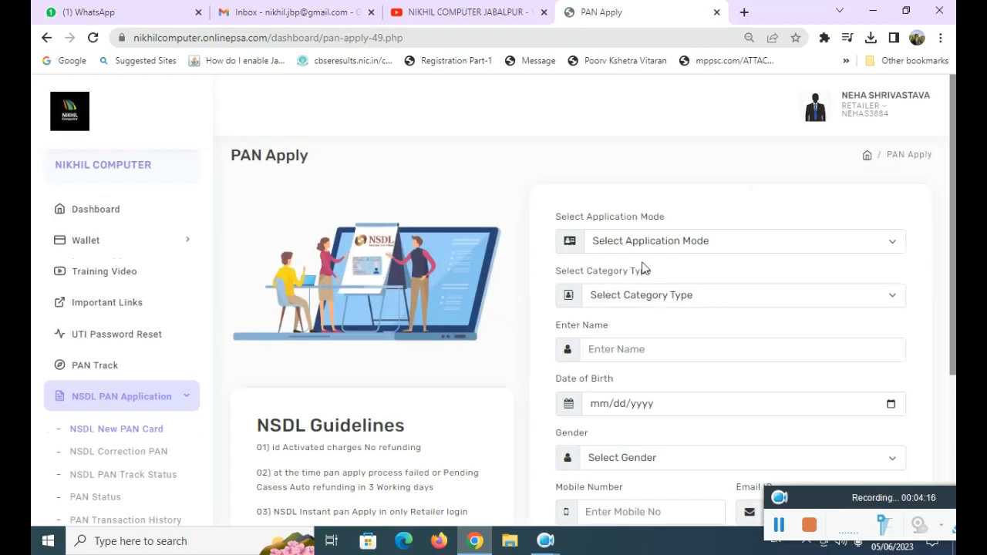
click(661, 247)
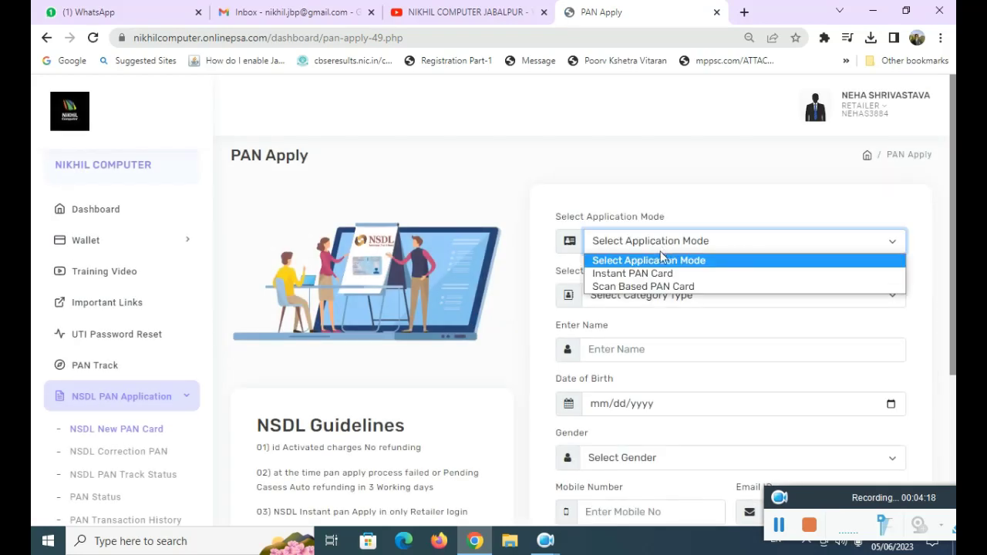
click(613, 274)
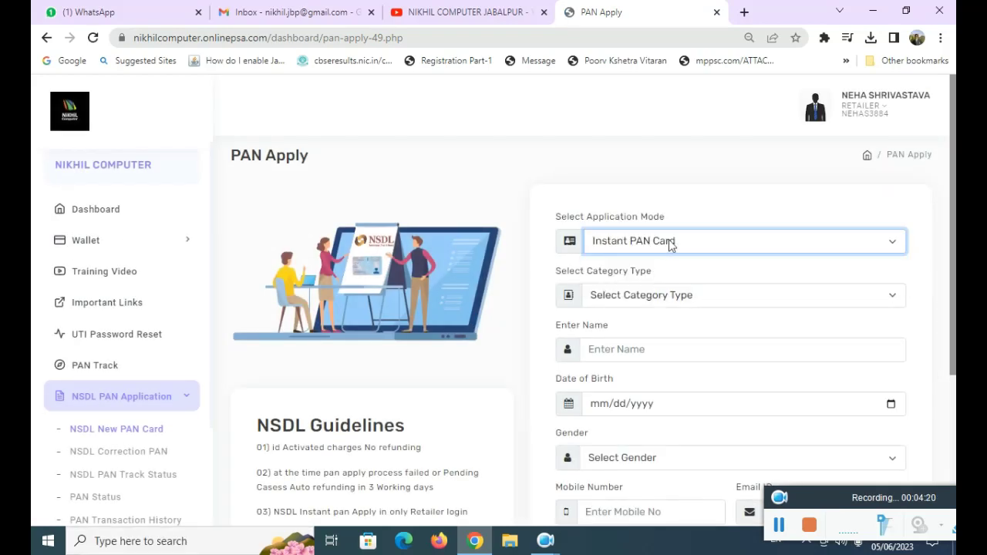
click(668, 239)
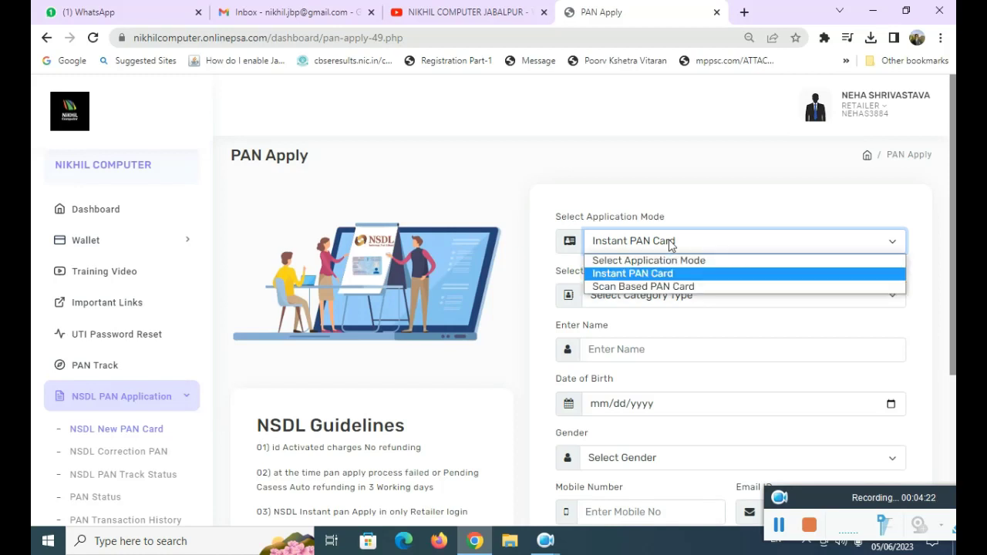
click(647, 284)
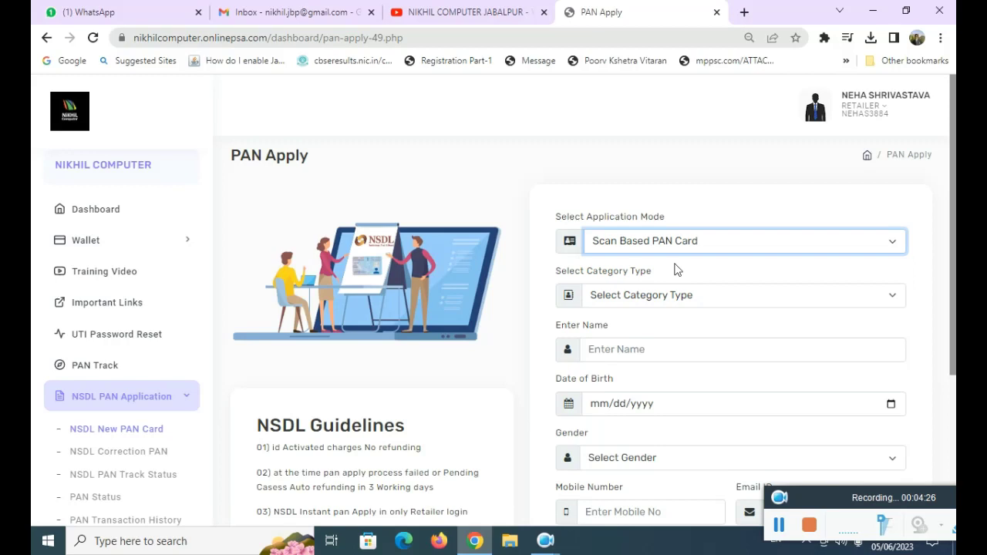
Step: Review the rest of the PAN application form, including its date of birth calendar, without entering applicant details
scroll(675, 268, down, 3)
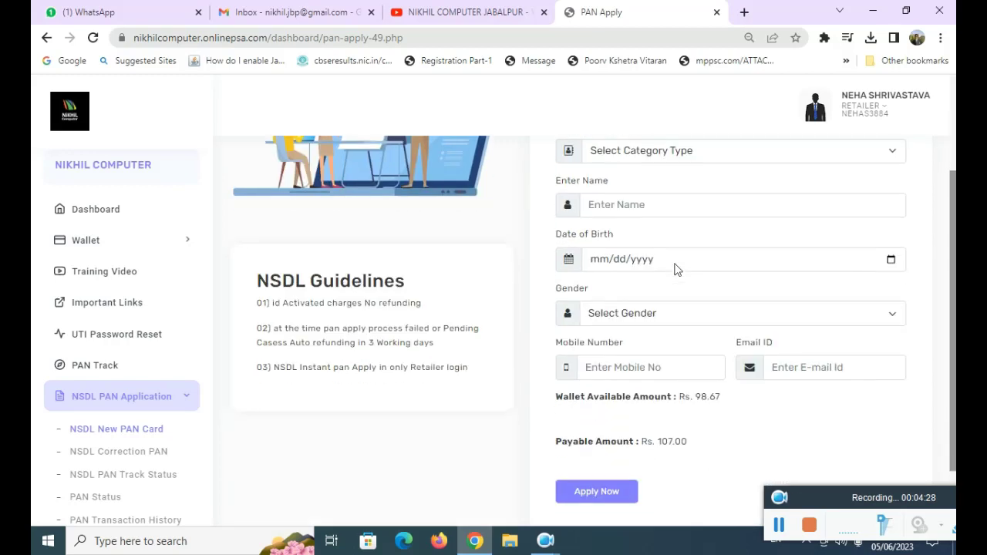
click(890, 261)
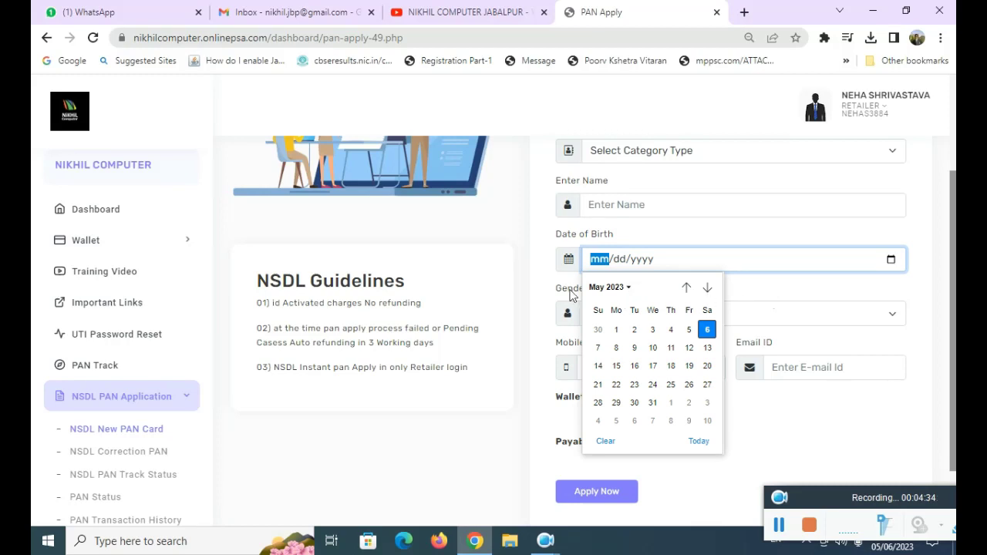
click(738, 287)
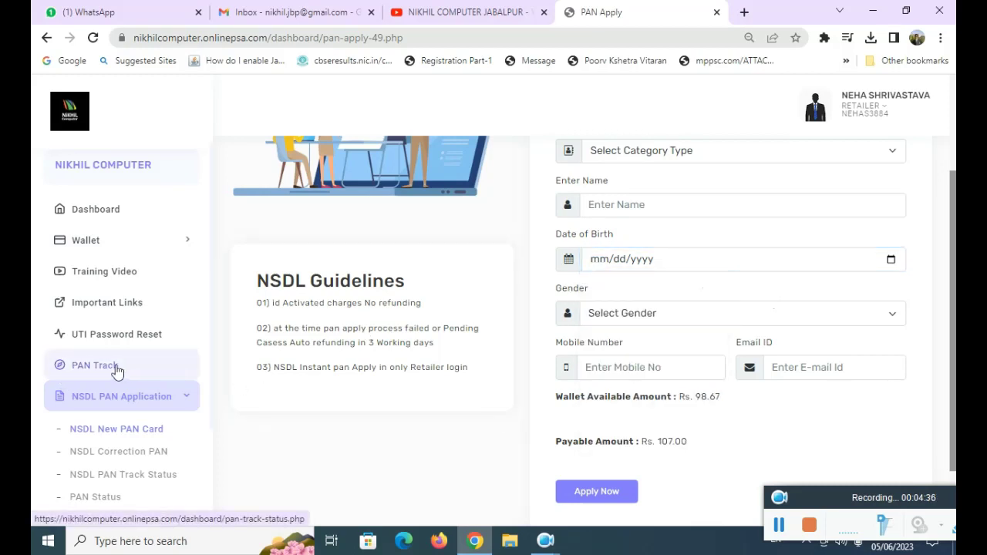
Step: Review the NSDL PAN application options and open the PAN Refund page
scroll(370, 341, down, 1)
scroll(370, 342, down, 1)
scroll(121, 391, down, 2)
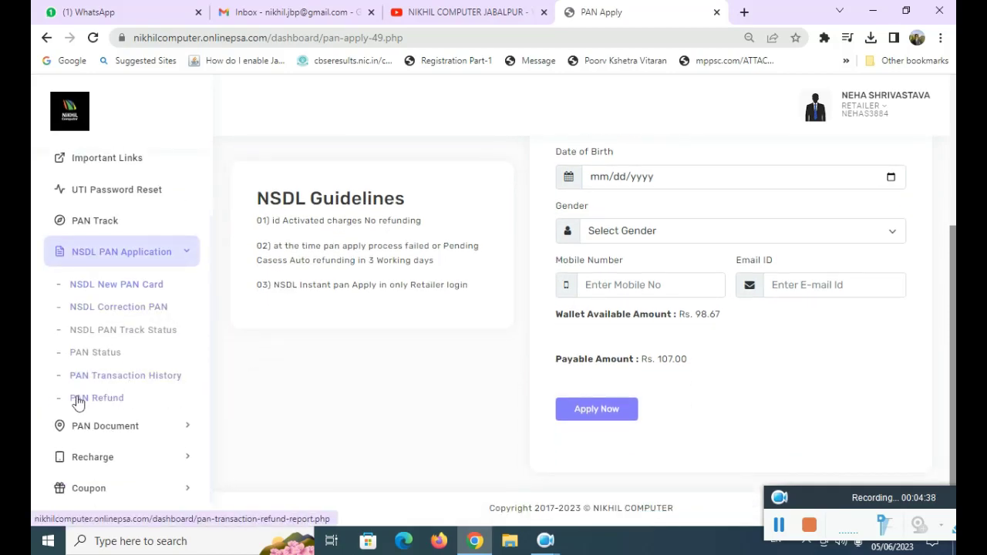
click(97, 398)
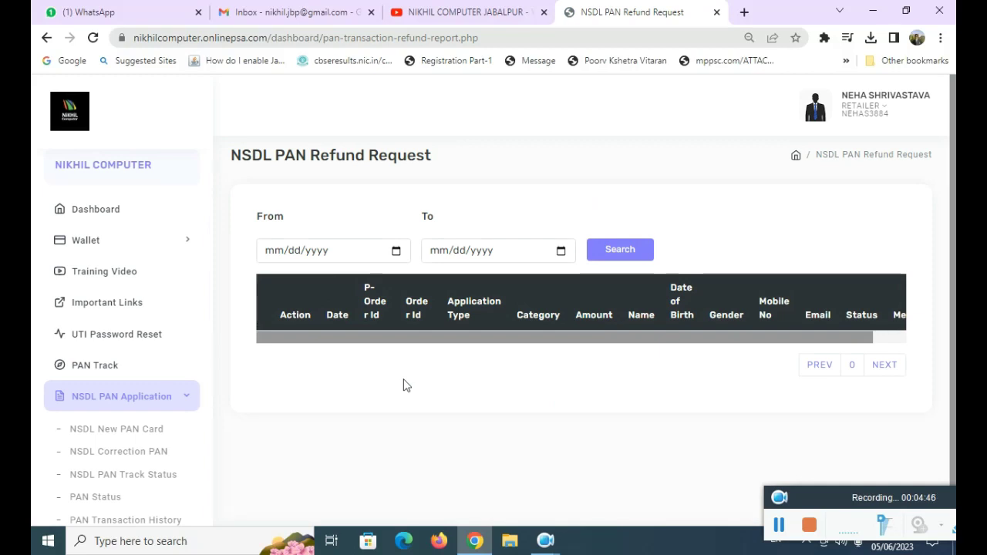
Step: Review the available recharge services and open the Recharge Refund Request page
scroll(406, 385, down, 1)
scroll(183, 440, down, 2)
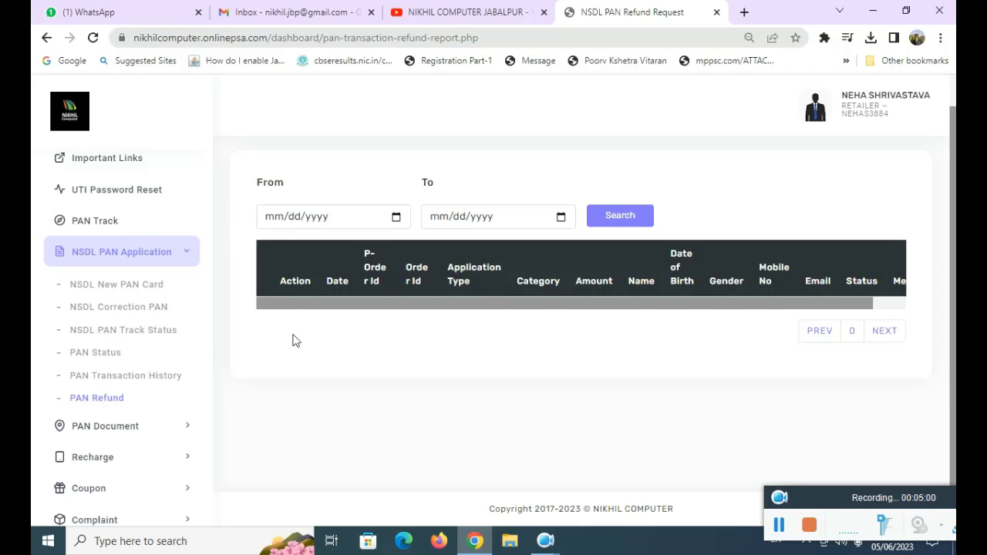
click(99, 460)
scroll(127, 364, down, 2)
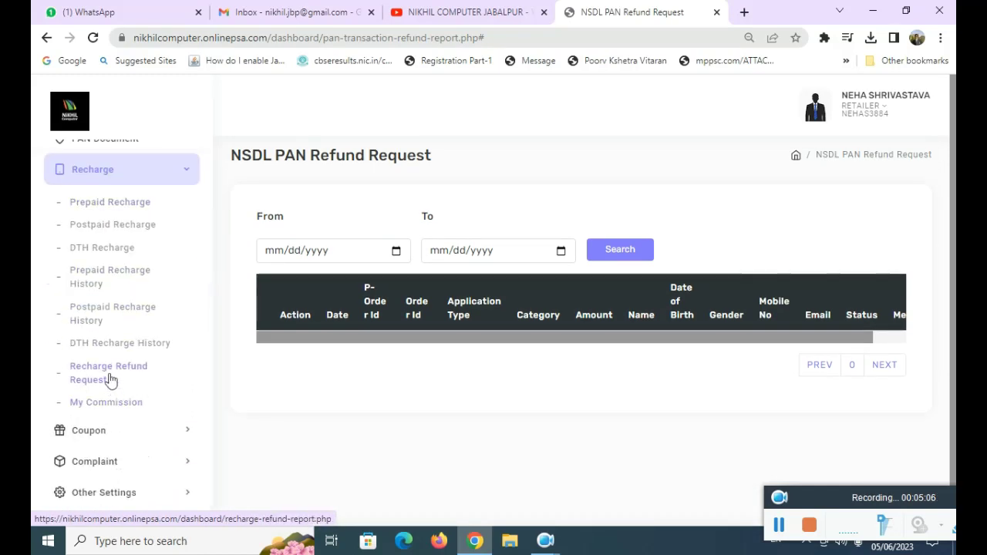
click(115, 378)
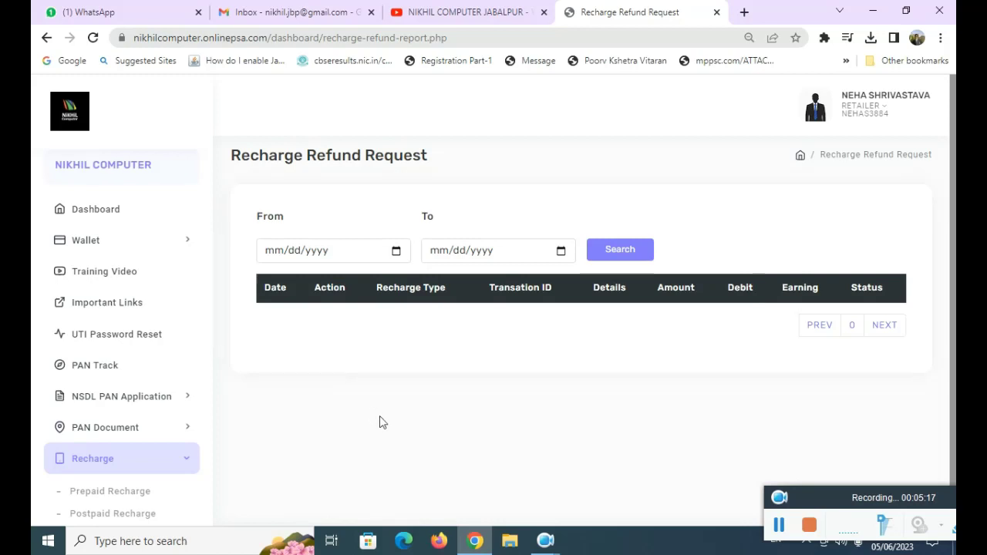
Step: Open the Buy Coupon form and check its coupon type options without choosing one
scroll(177, 412, down, 4)
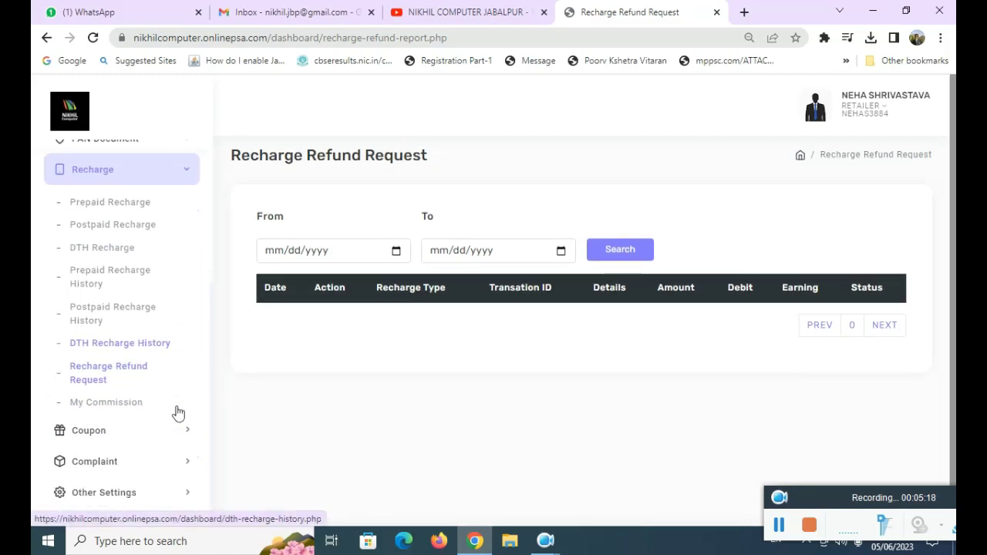
click(96, 438)
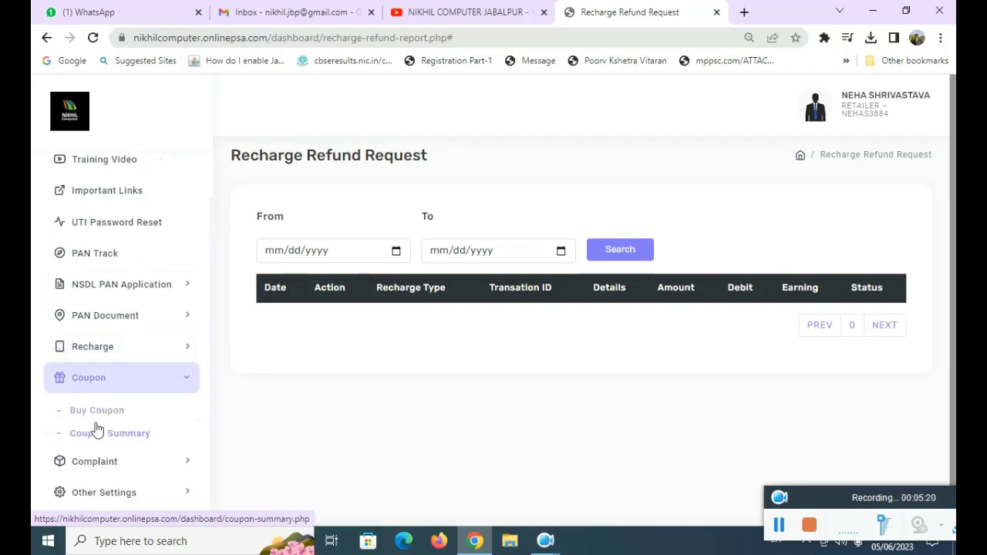
click(101, 413)
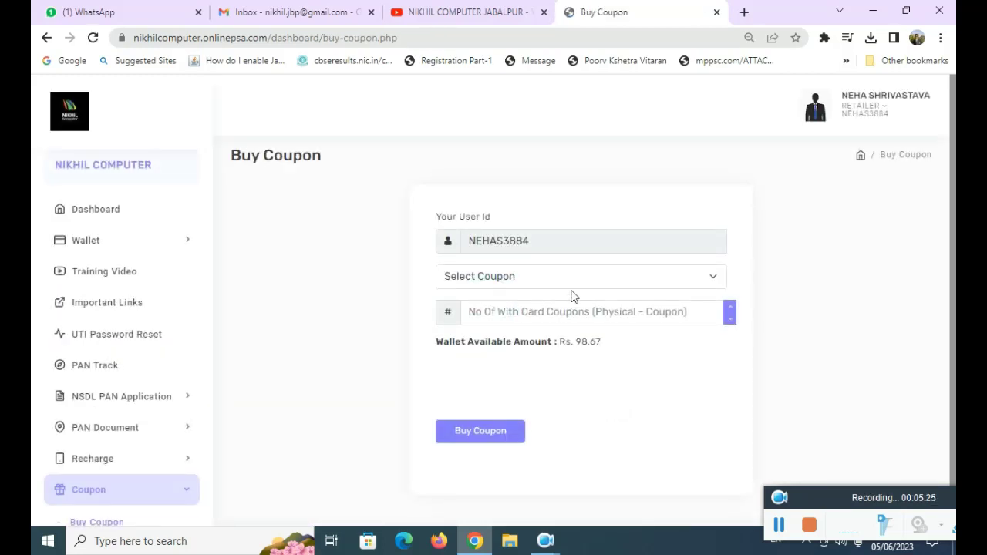
click(576, 277)
click(577, 278)
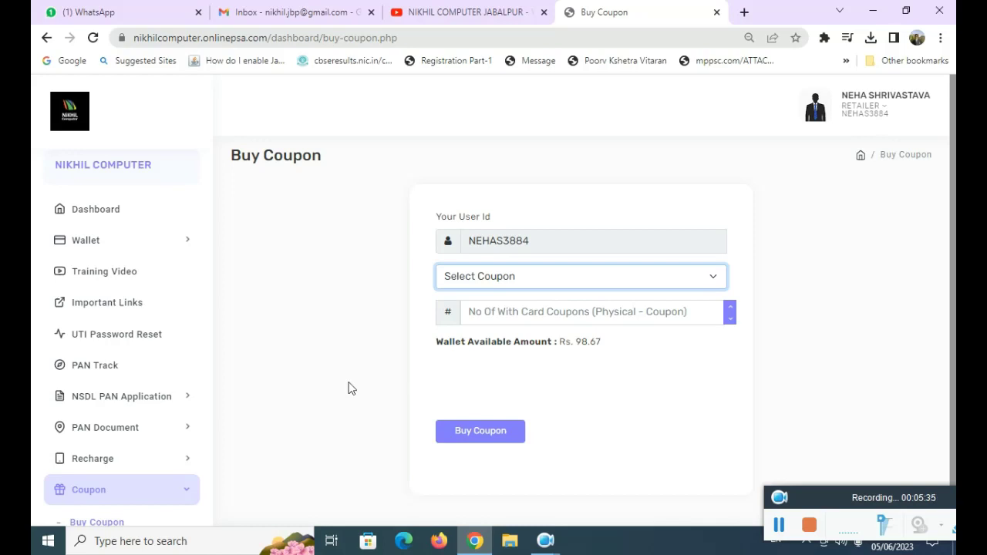
Step: Return to the dashboard, open the complaint form for raising a ticket, and view the other complaint options
click(110, 209)
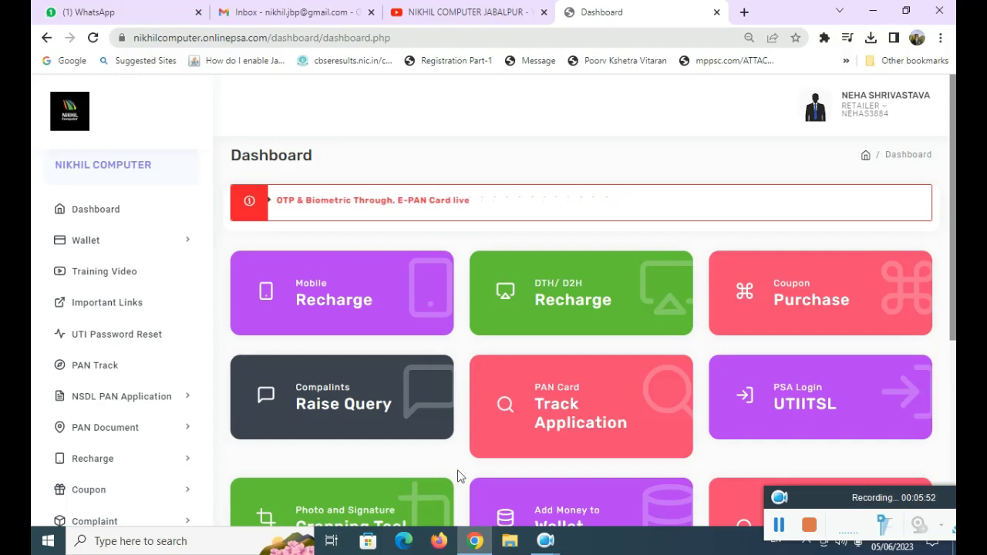
scroll(81, 352, down, 1)
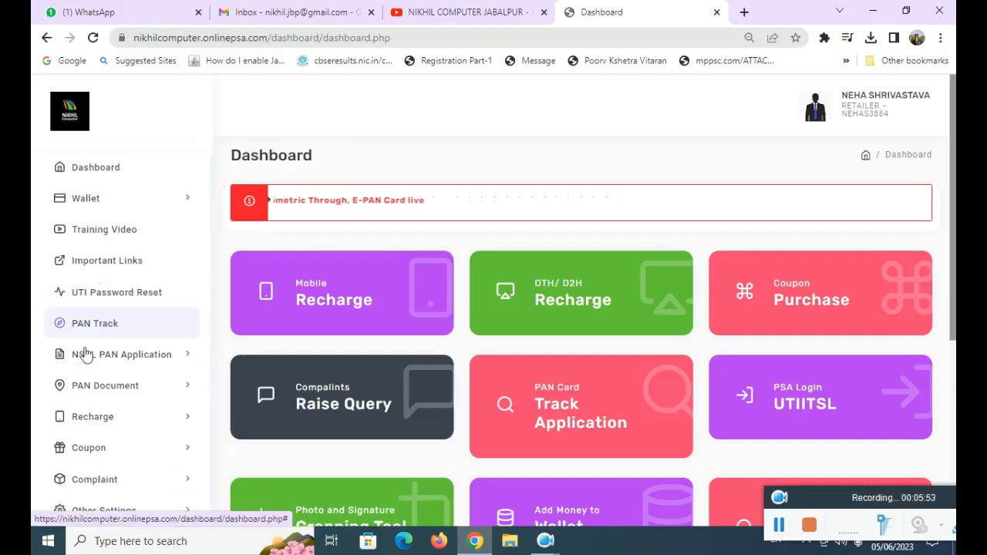
click(105, 466)
click(112, 495)
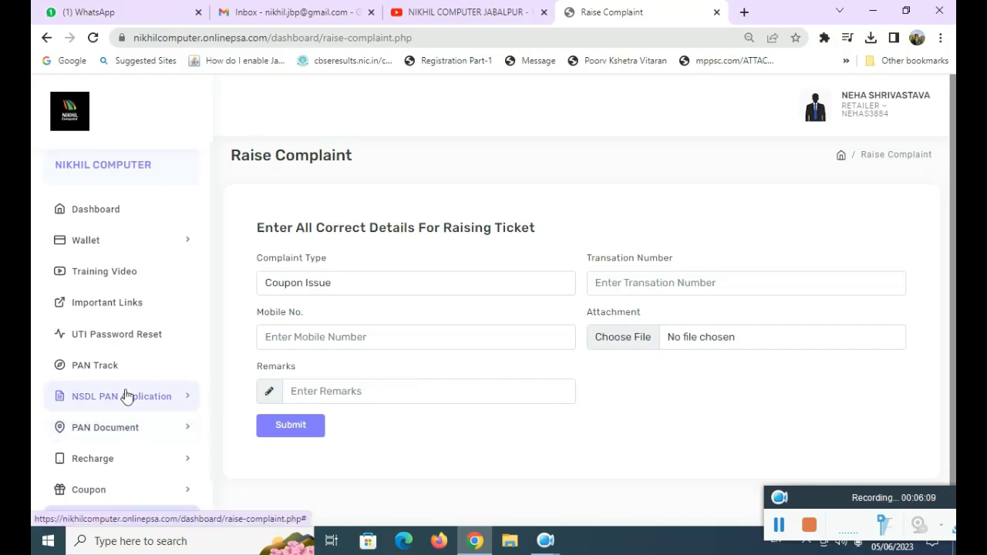
scroll(125, 396, down, 2)
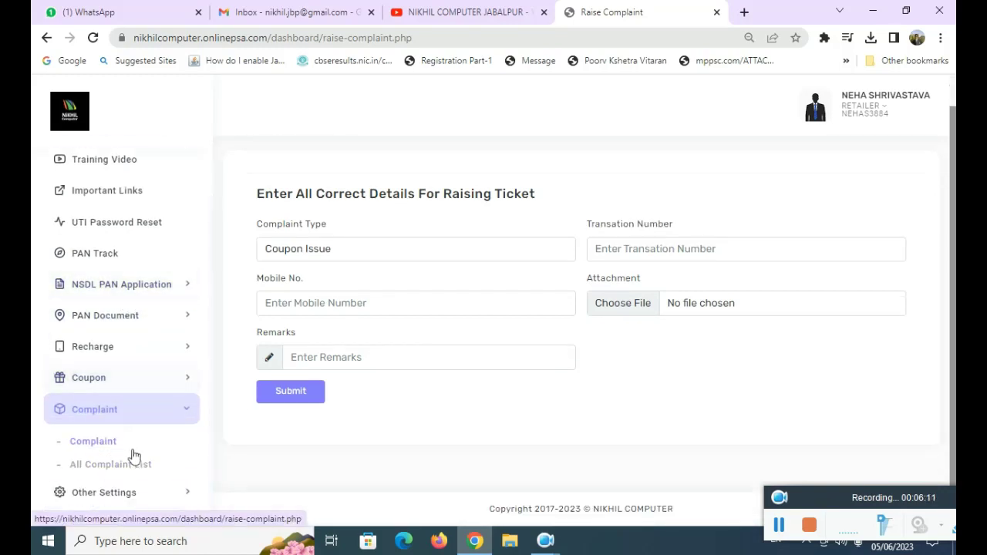
Step: Return to the dashboard and open the My Commission page from the recharge services
scroll(132, 461, up, 2)
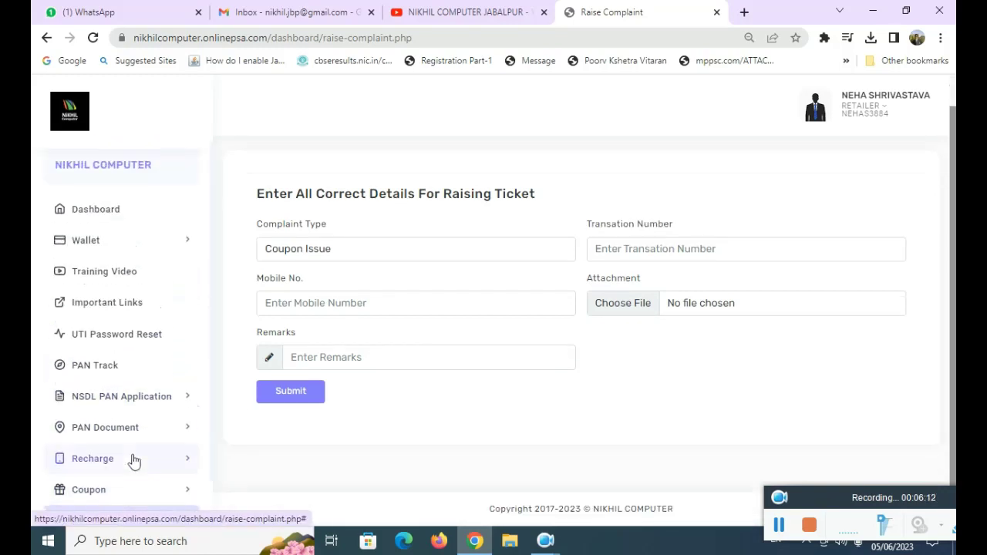
click(99, 213)
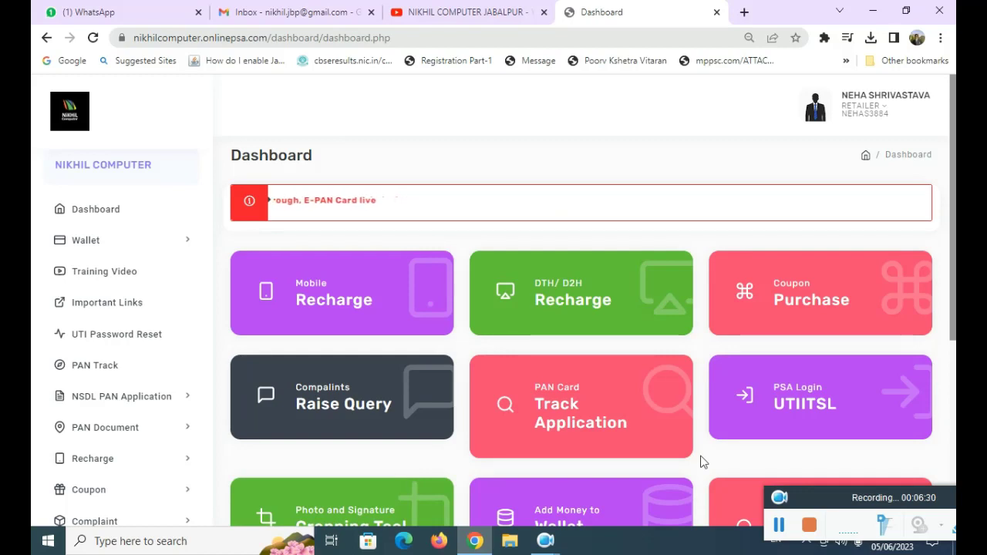
click(110, 458)
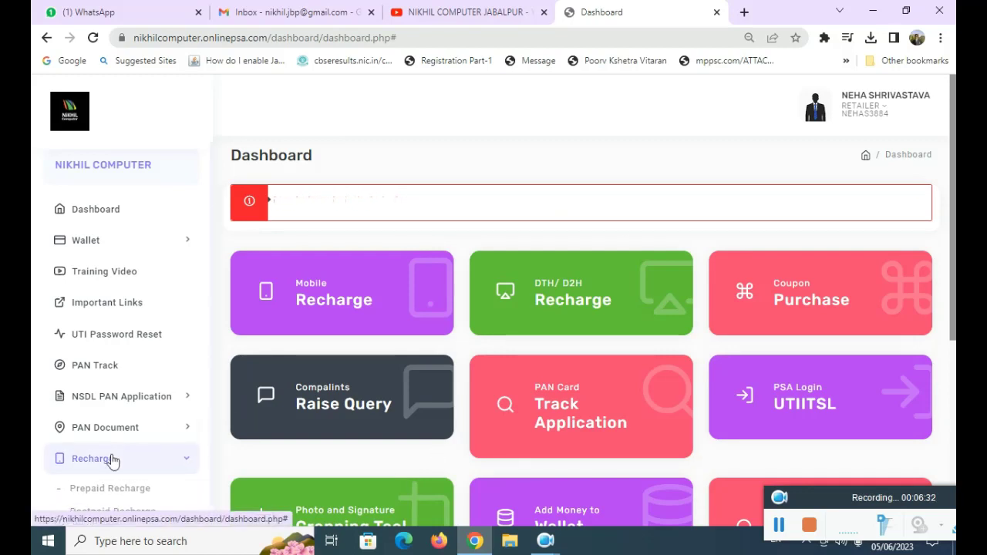
scroll(252, 439, down, 1)
scroll(251, 440, down, 1)
scroll(121, 450, down, 3)
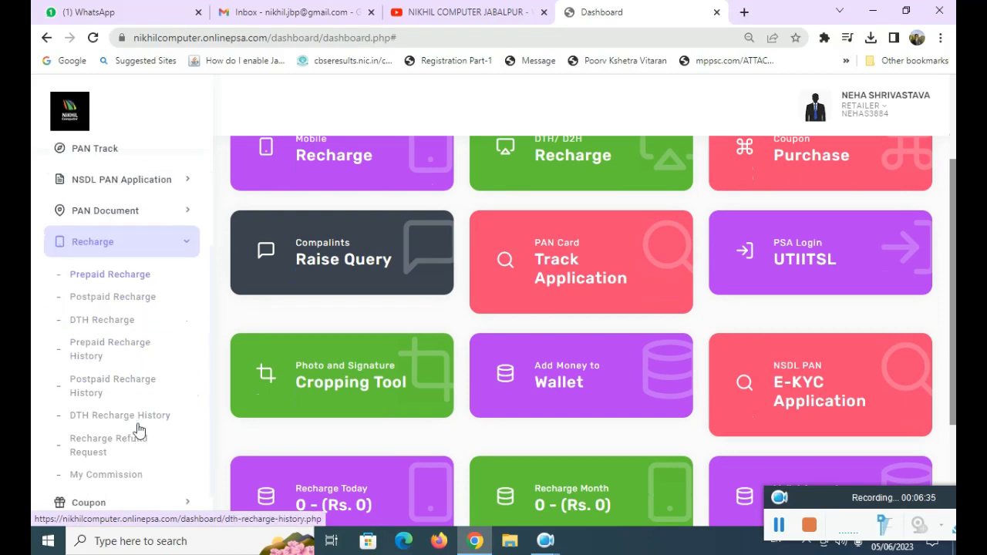
click(108, 475)
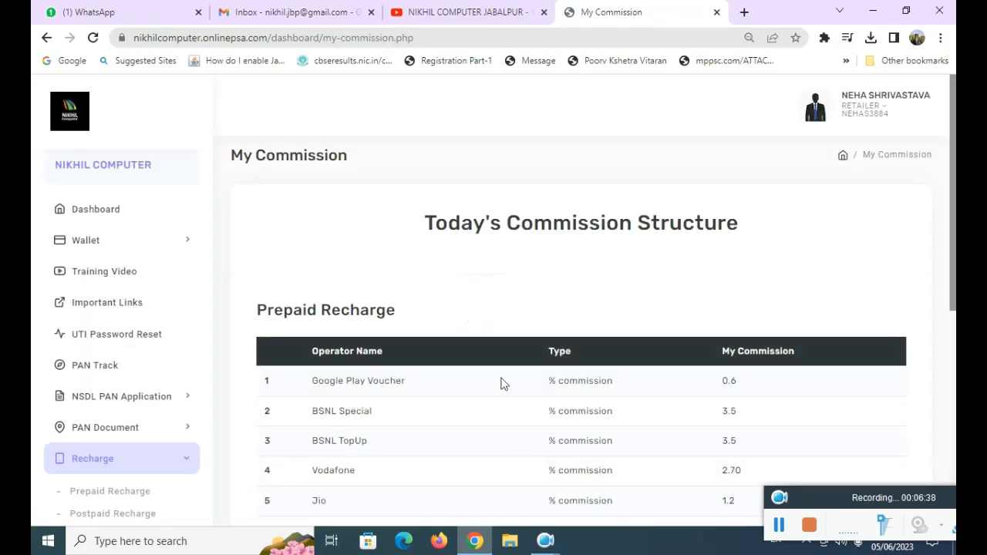
Step: Review today's commission structure for the prepaid, postpaid and DTH recharge operators
scroll(502, 384, down, 1)
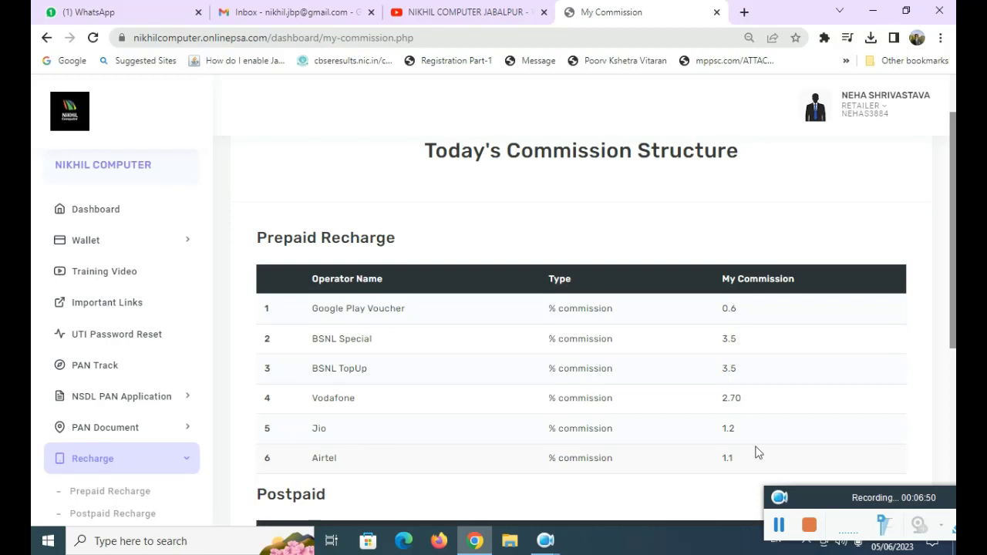
scroll(706, 464, down, 1)
scroll(705, 455, down, 5)
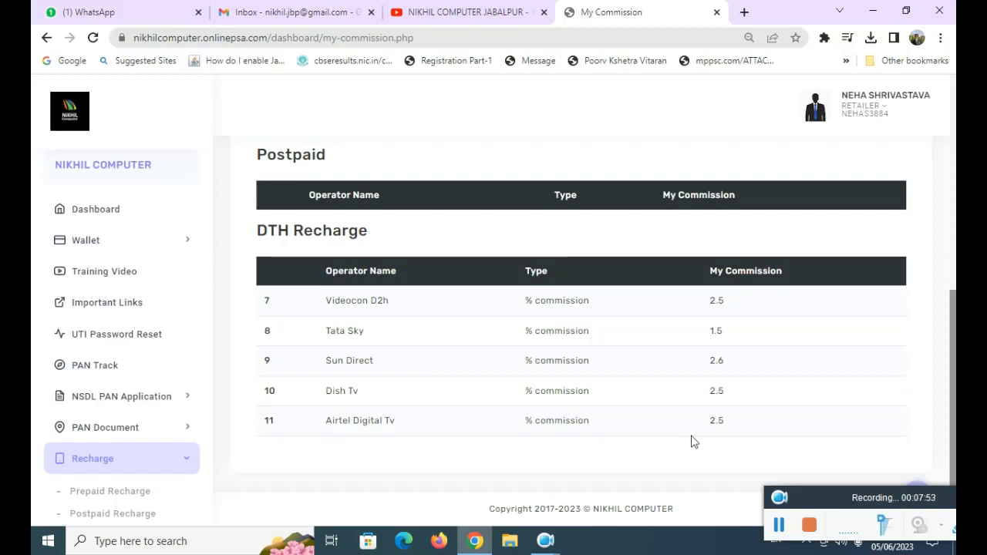
Step: Return to the dashboard and review its service shortcuts and the recharge, wallet, coupon and commission summaries
scroll(139, 361, down, 4)
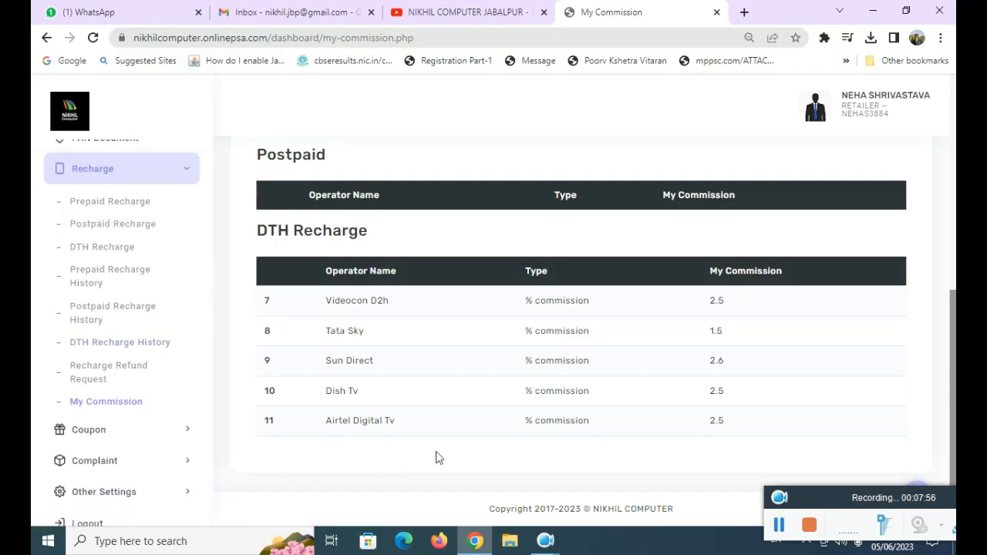
scroll(435, 458, up, 5)
scroll(145, 254, up, 5)
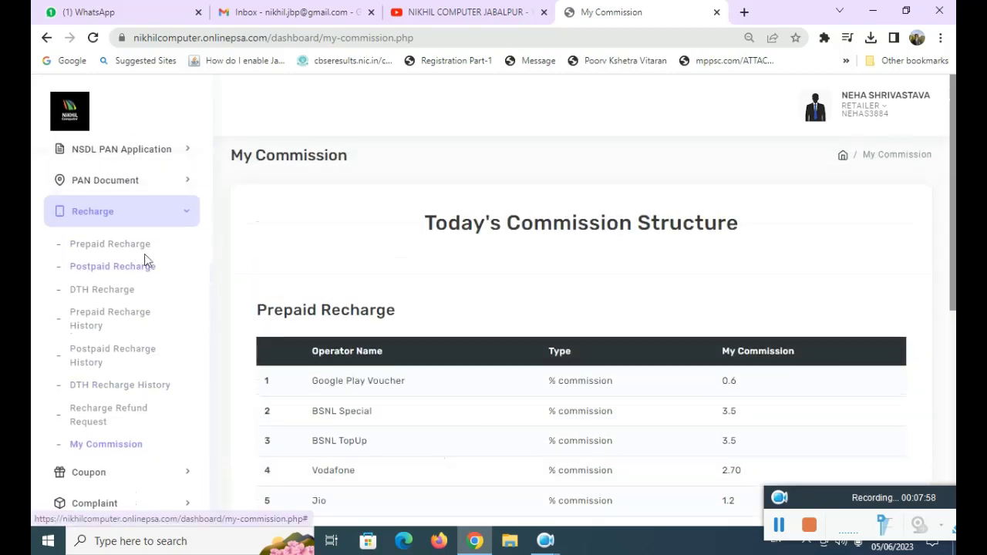
click(107, 211)
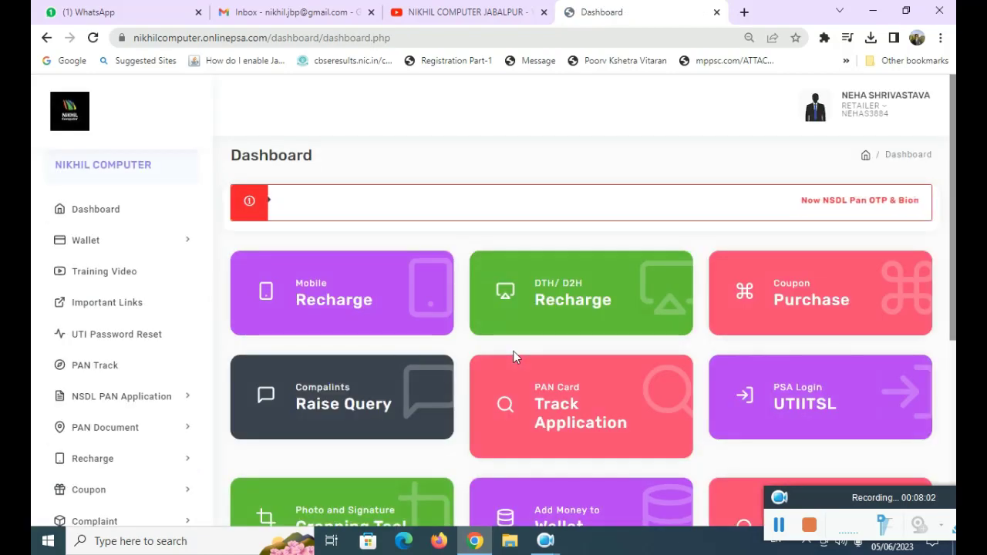
scroll(513, 354, down, 3)
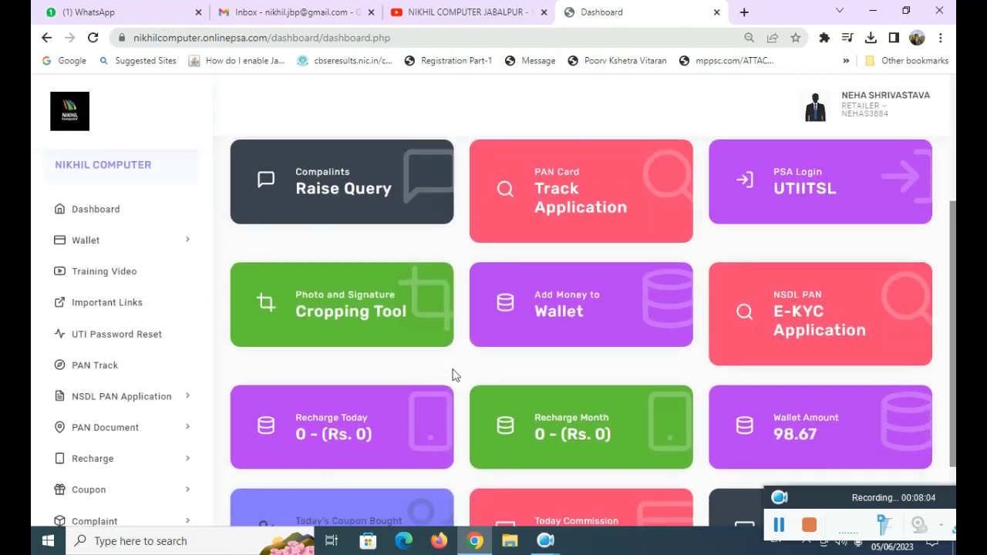
scroll(452, 375, down, 2)
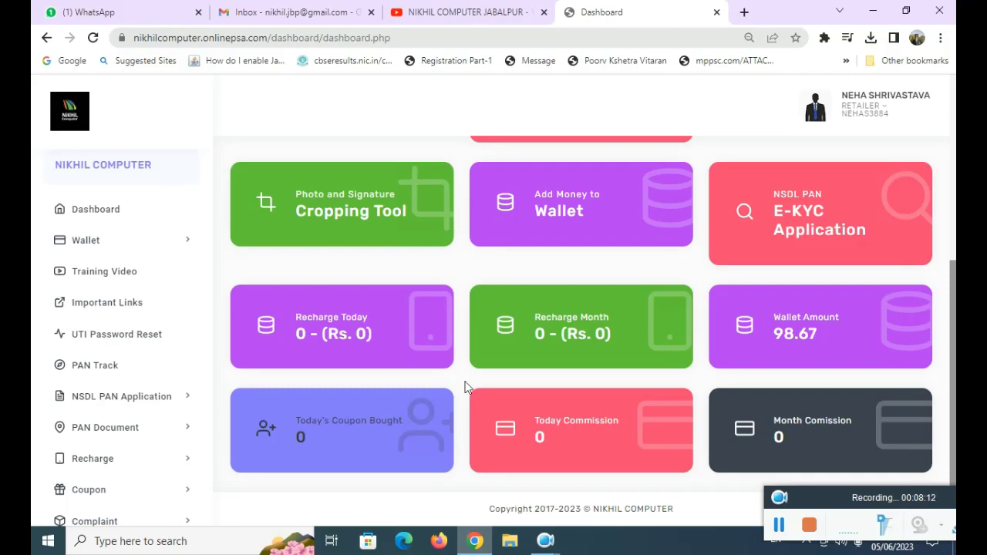
scroll(465, 387, up, 5)
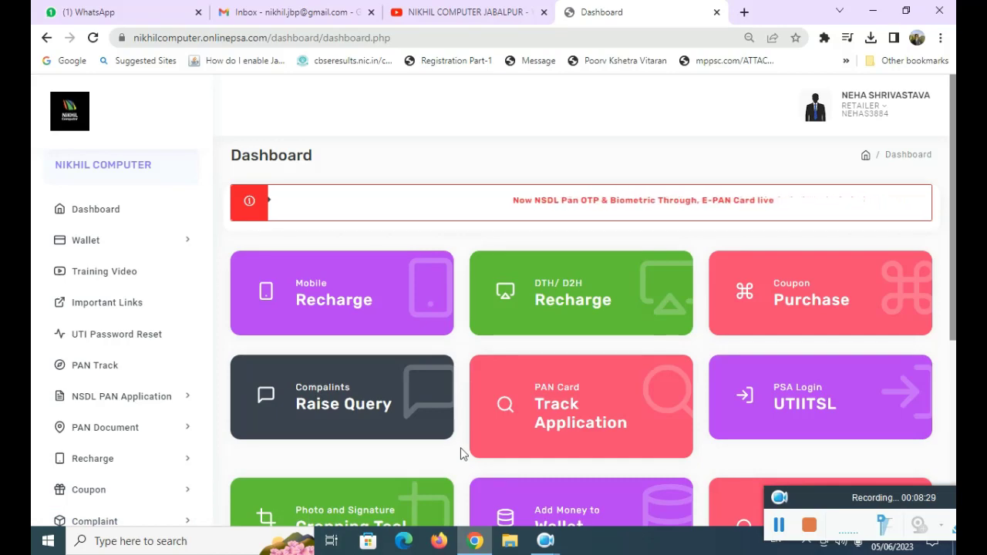
scroll(460, 454, down, 4)
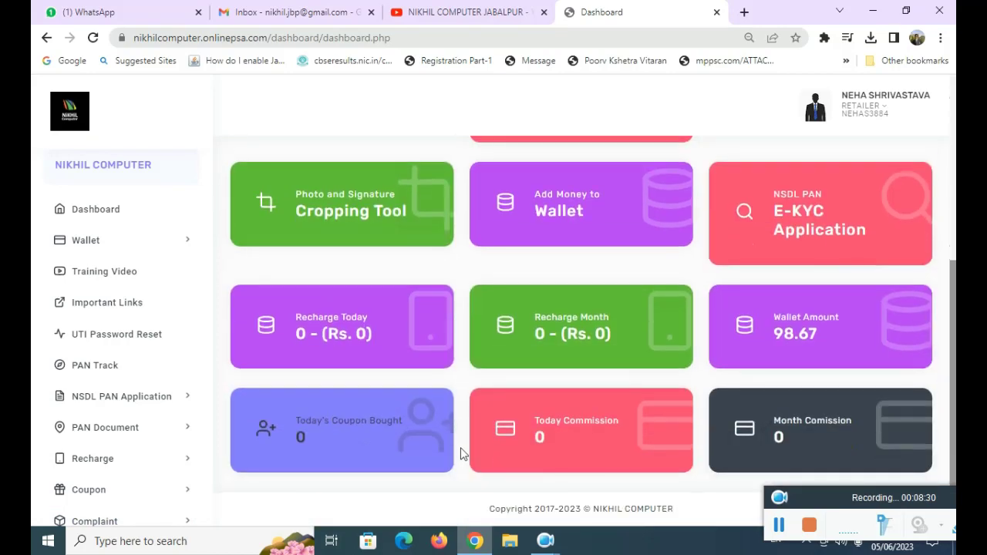
click(809, 526)
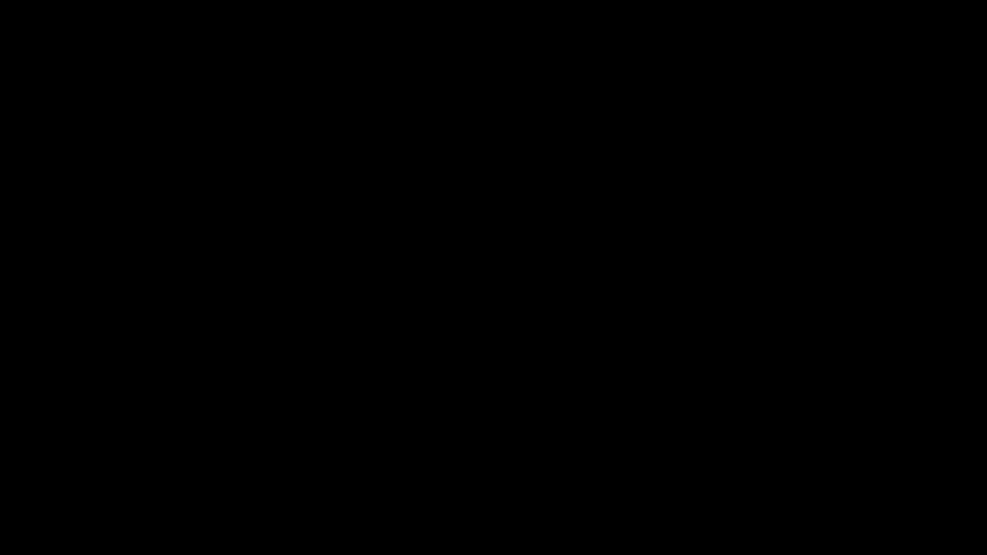